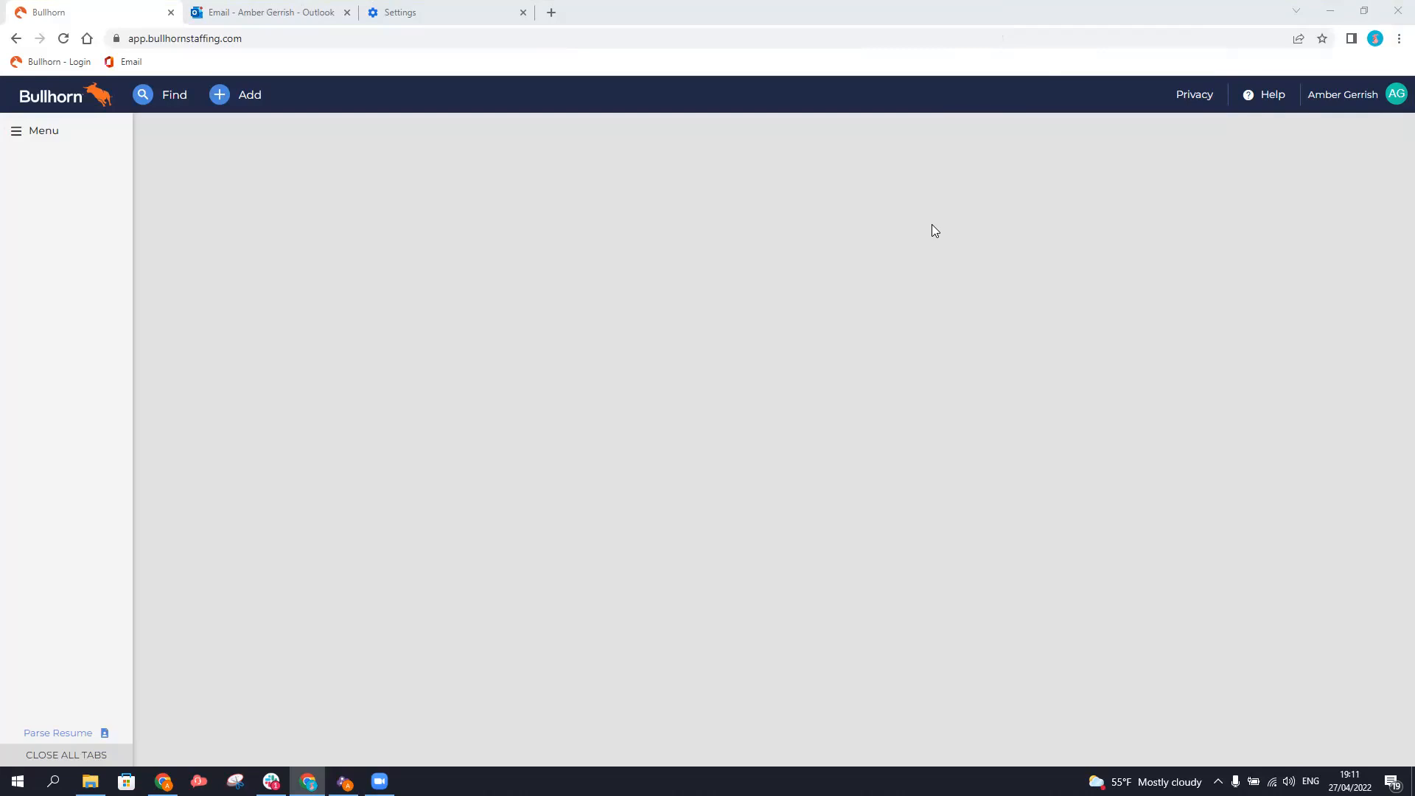
Open the Add menu listing creatable record types, from Company and Contact to Job, Placement and Task.
click(252, 94)
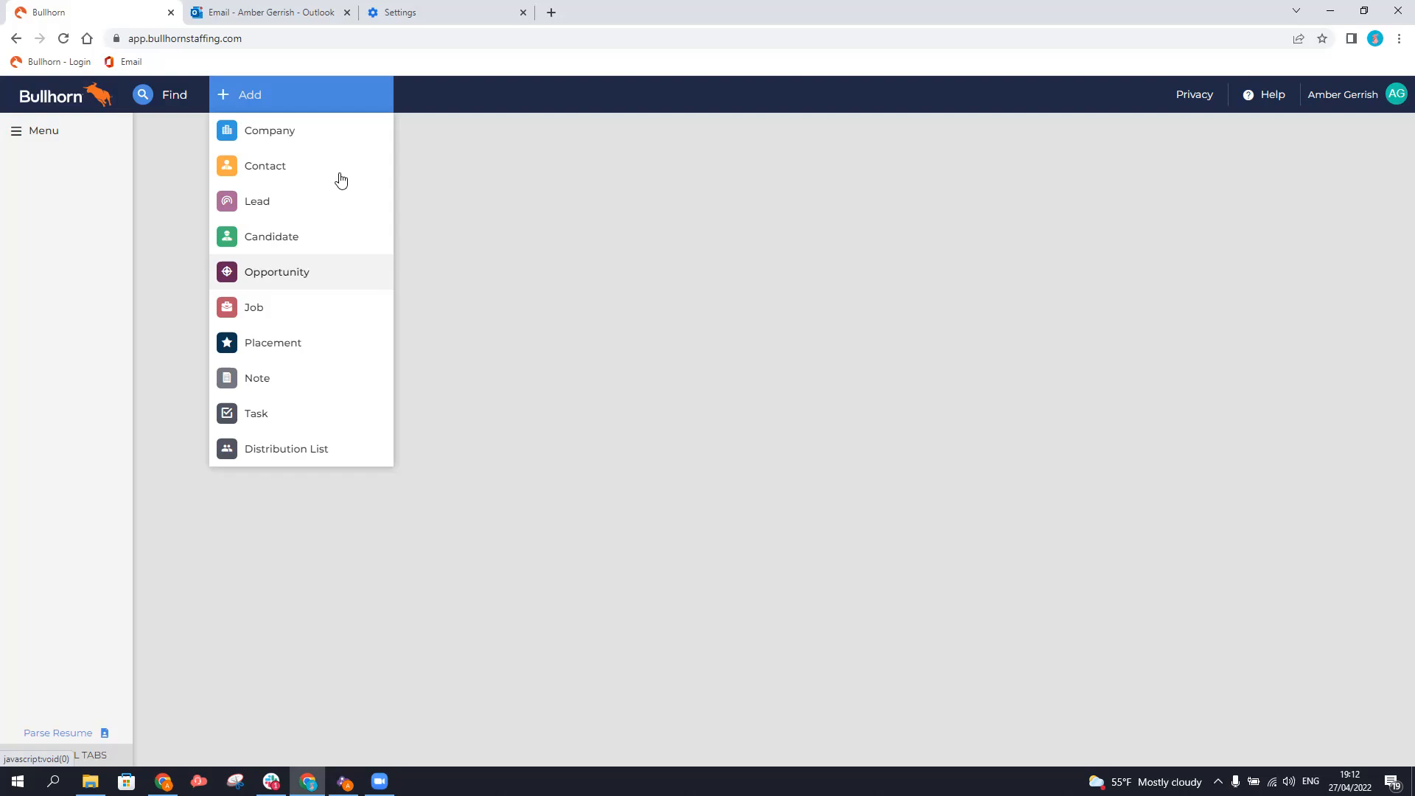
Choose Lead from the Add menu to get a blank Add Lead form.
click(247, 104)
click(247, 104)
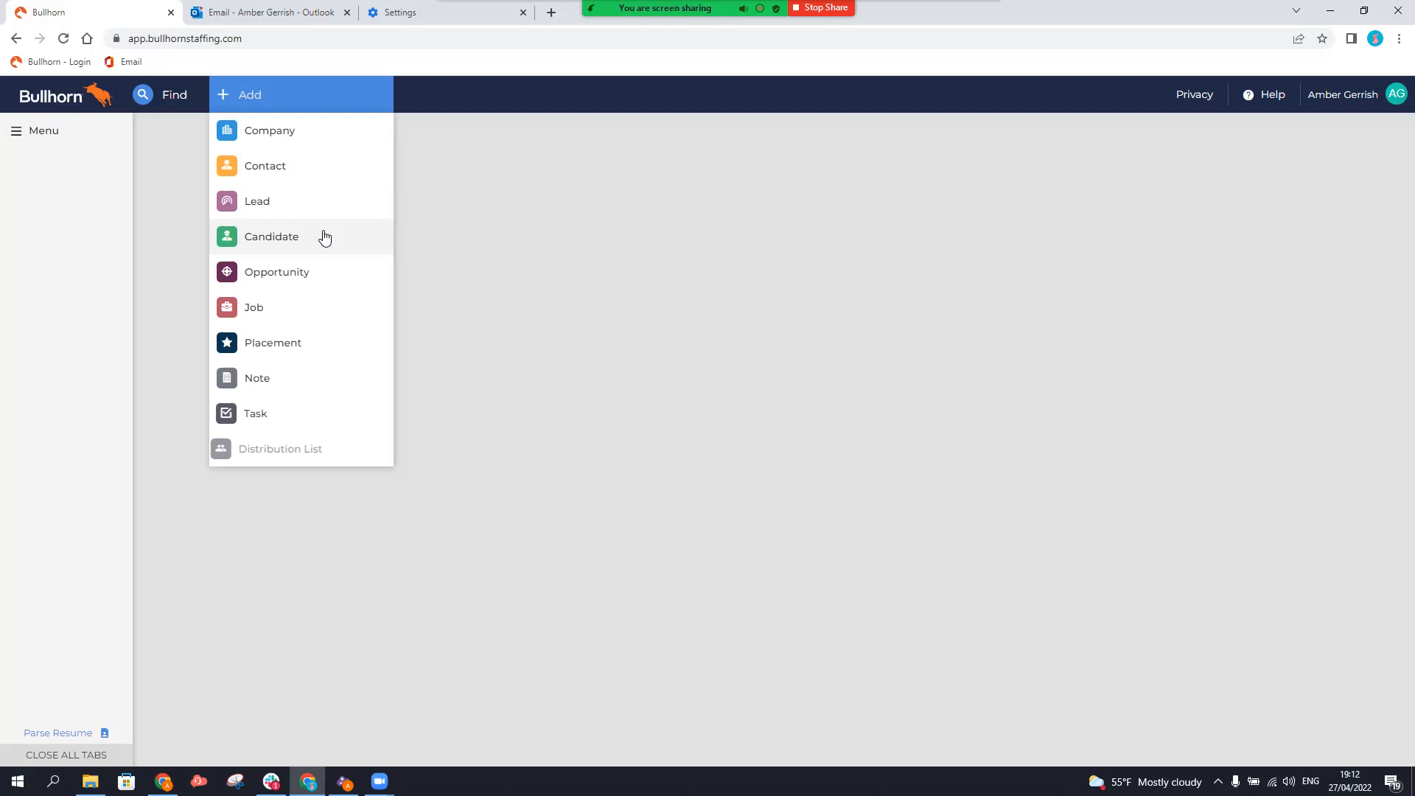
click(288, 207)
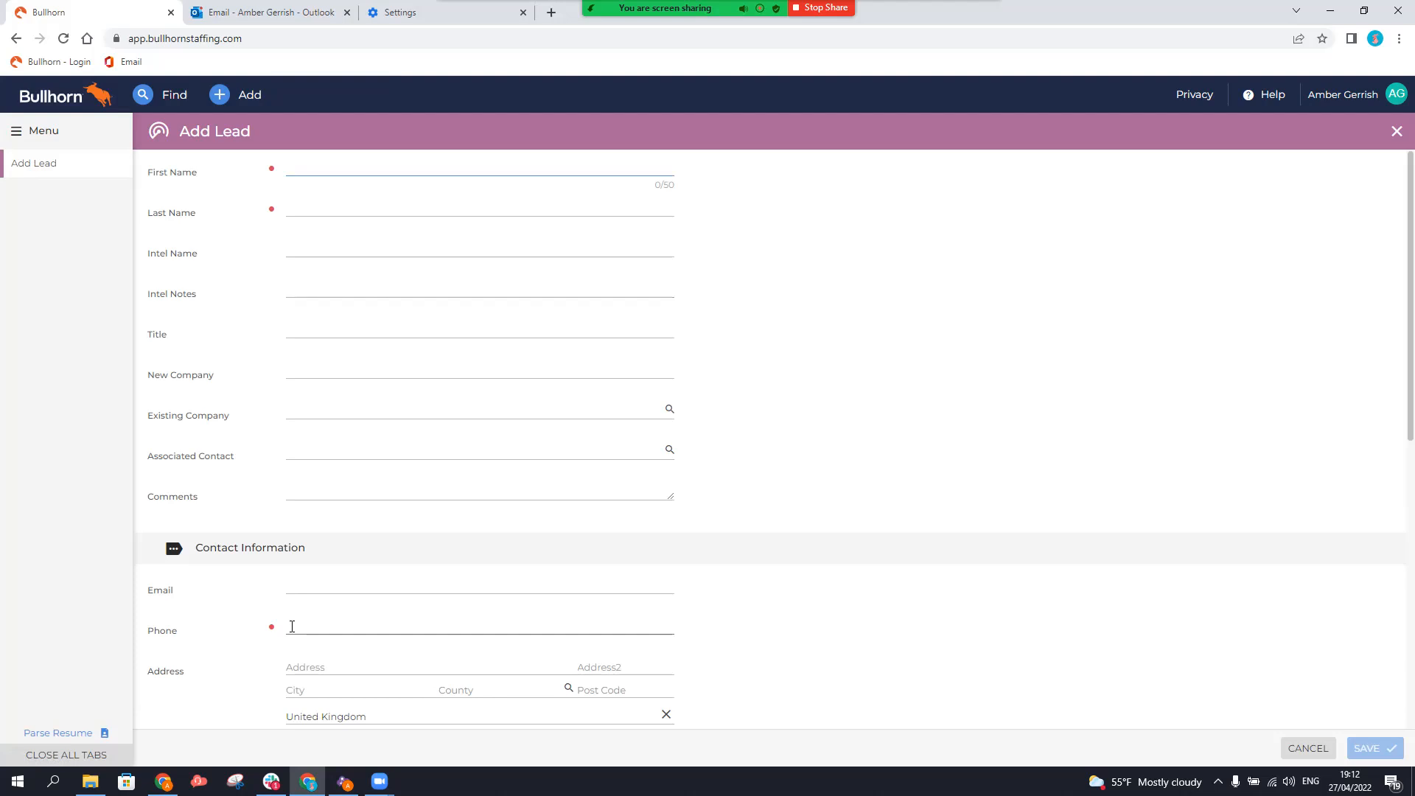
Enter the lead's first and last name and new company 123 Recruitment.
click(336, 209)
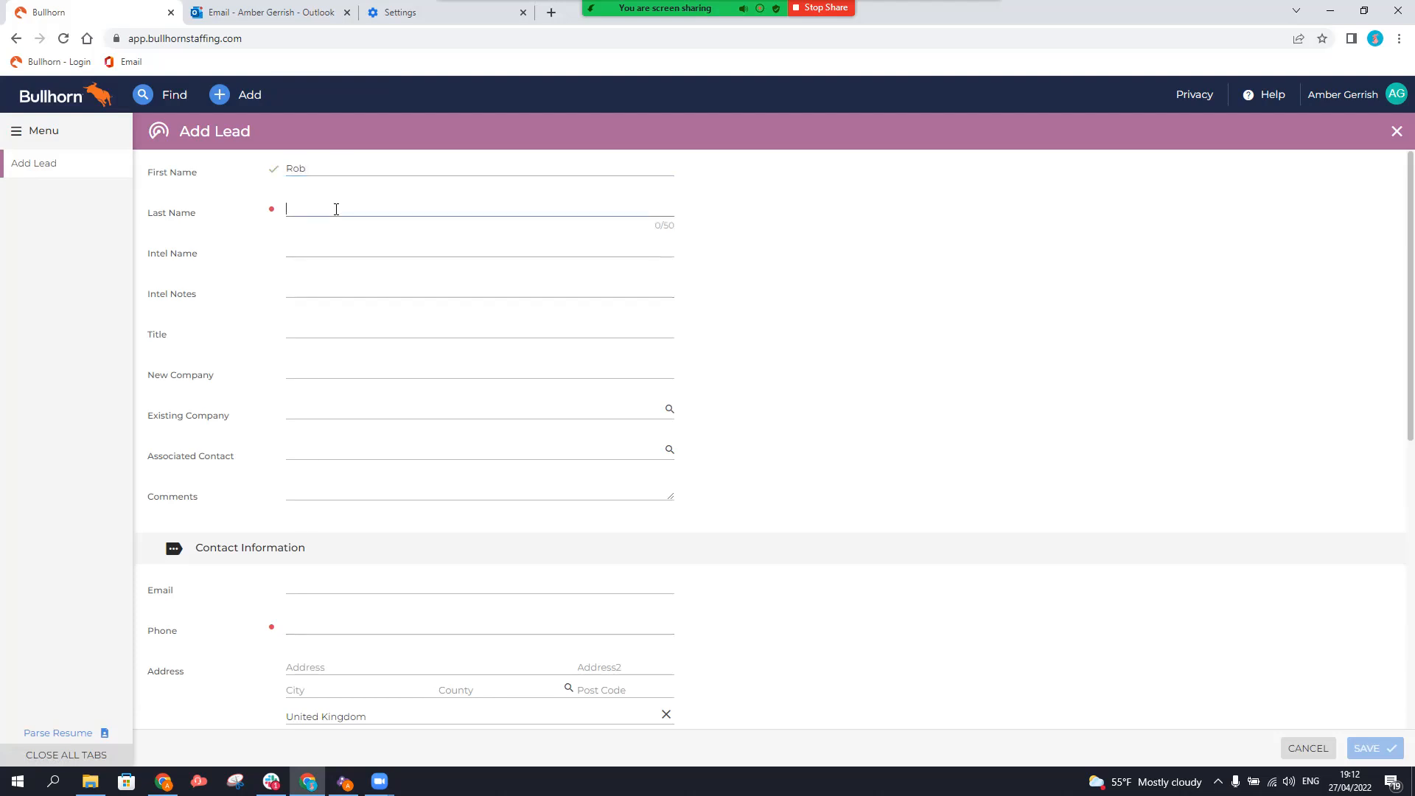
click(397, 376)
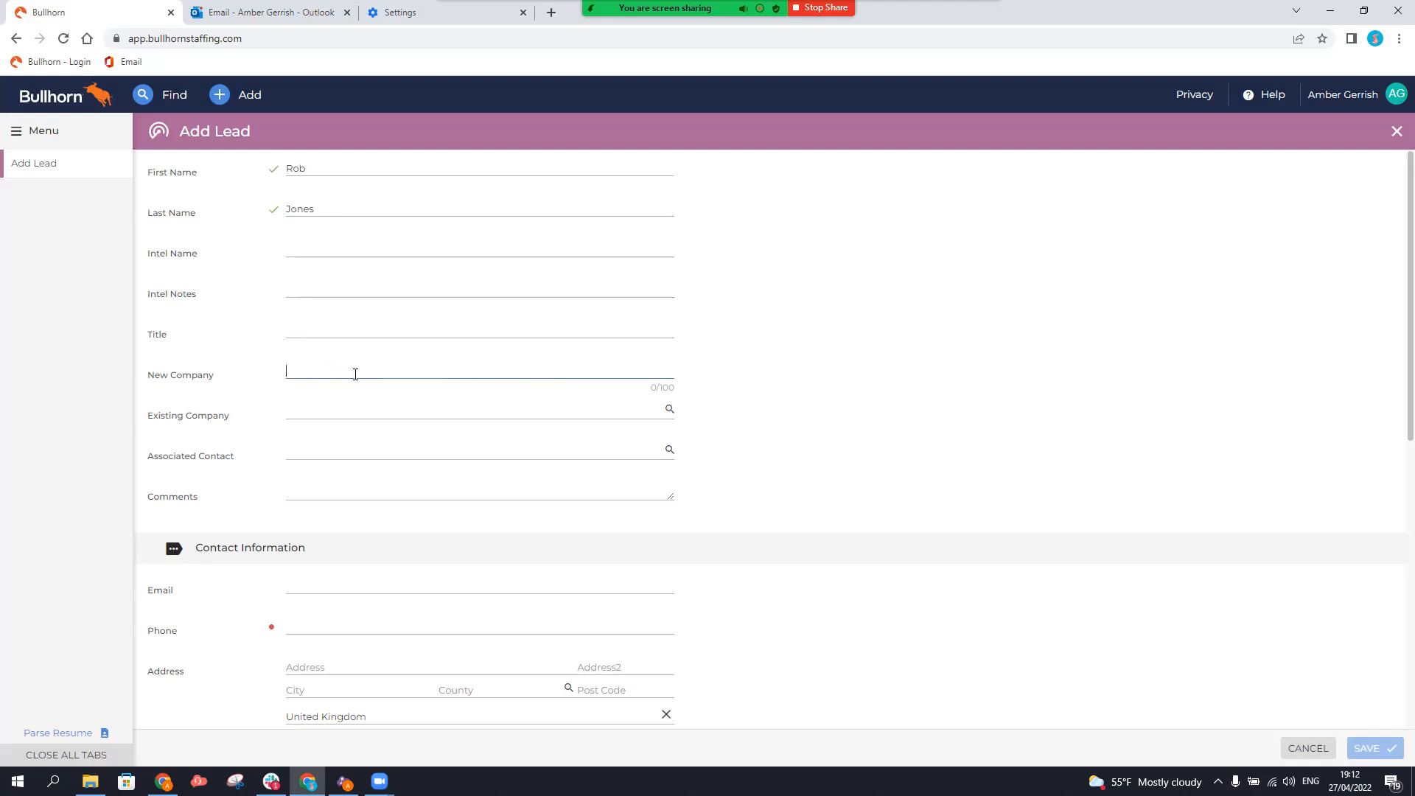
text(123 Recruitment)
Add the lead's phone number, set status to New Lead, and save the lead.
scroll(356, 374, down, 2)
click(366, 472)
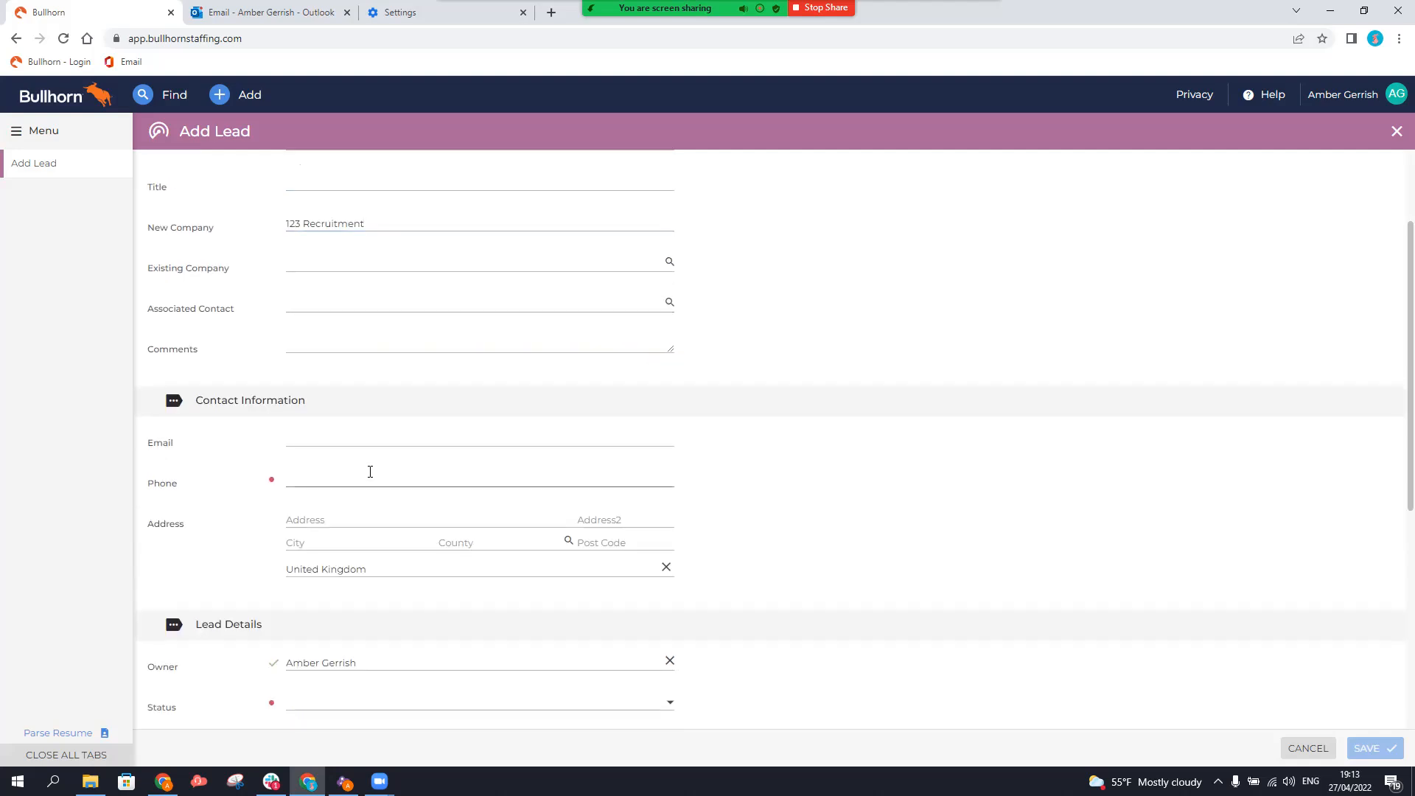
click(396, 472)
scroll(398, 476, down, 2)
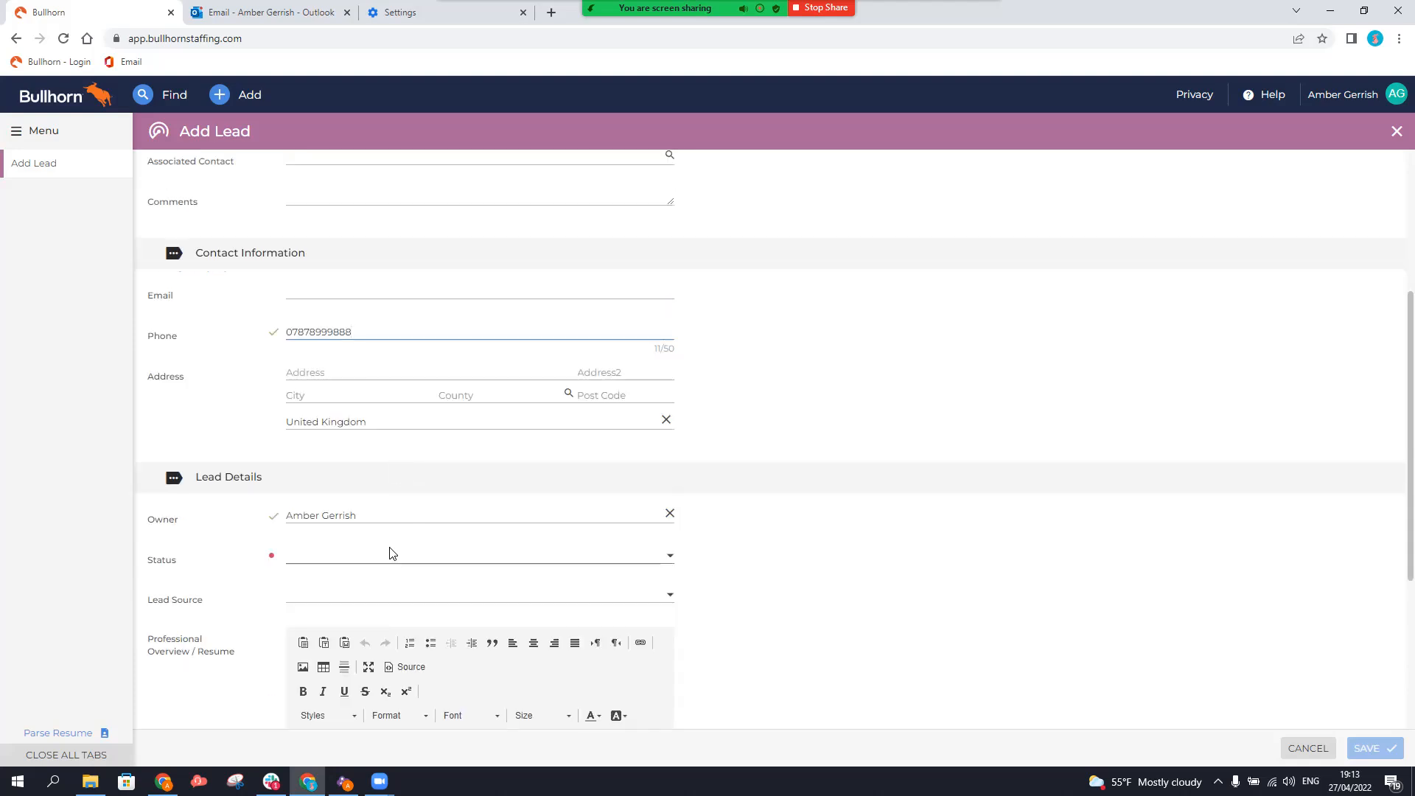
scroll(391, 550, down, 1)
click(379, 487)
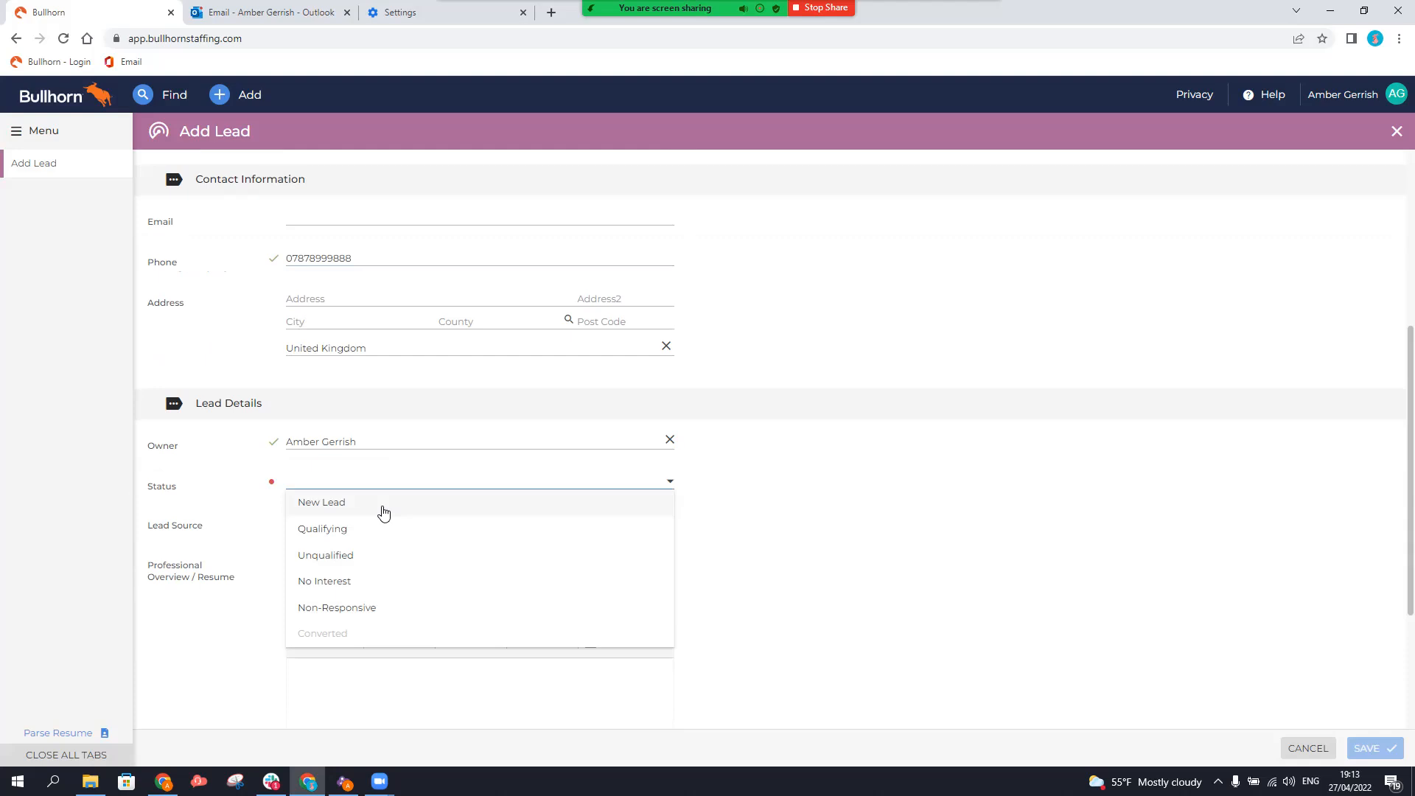
click(336, 503)
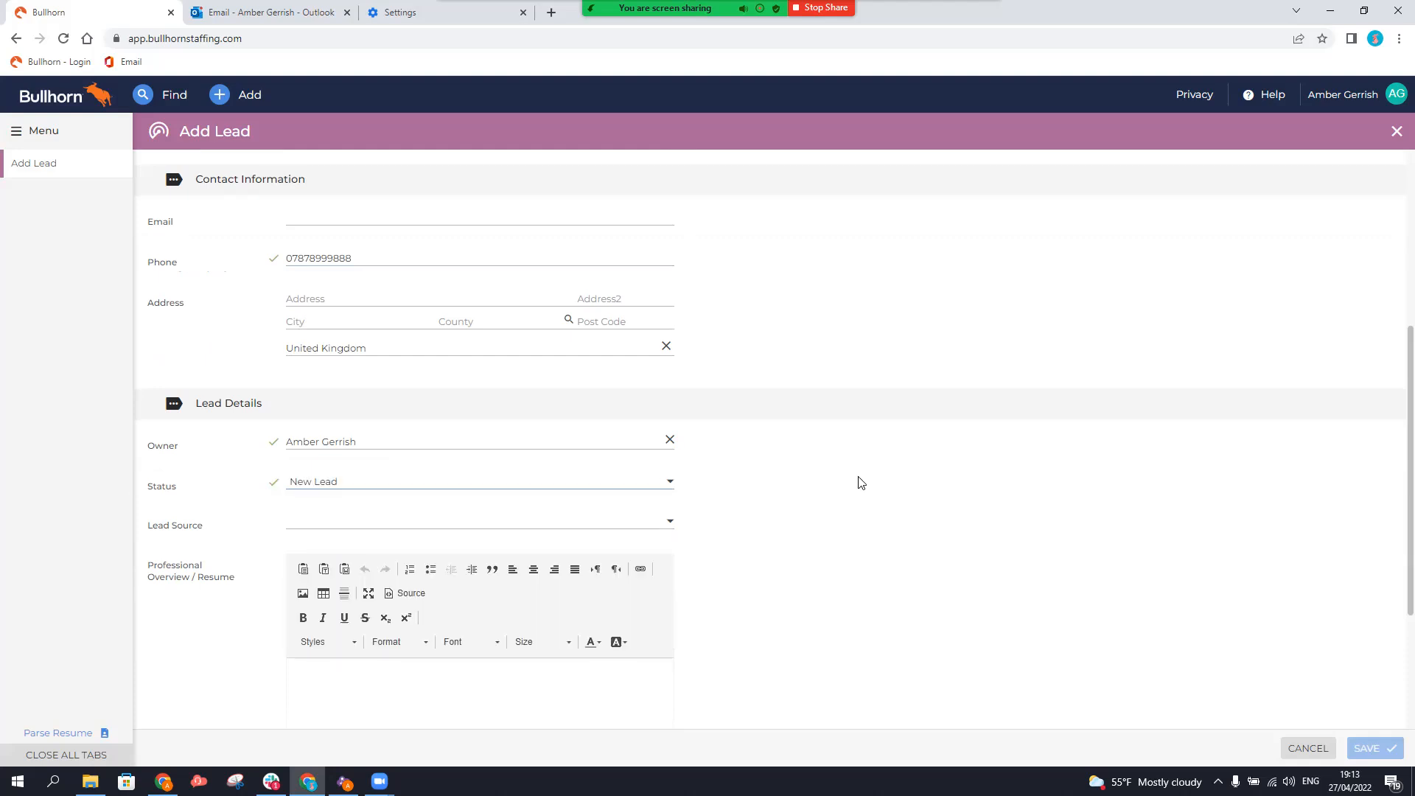
click(1358, 753)
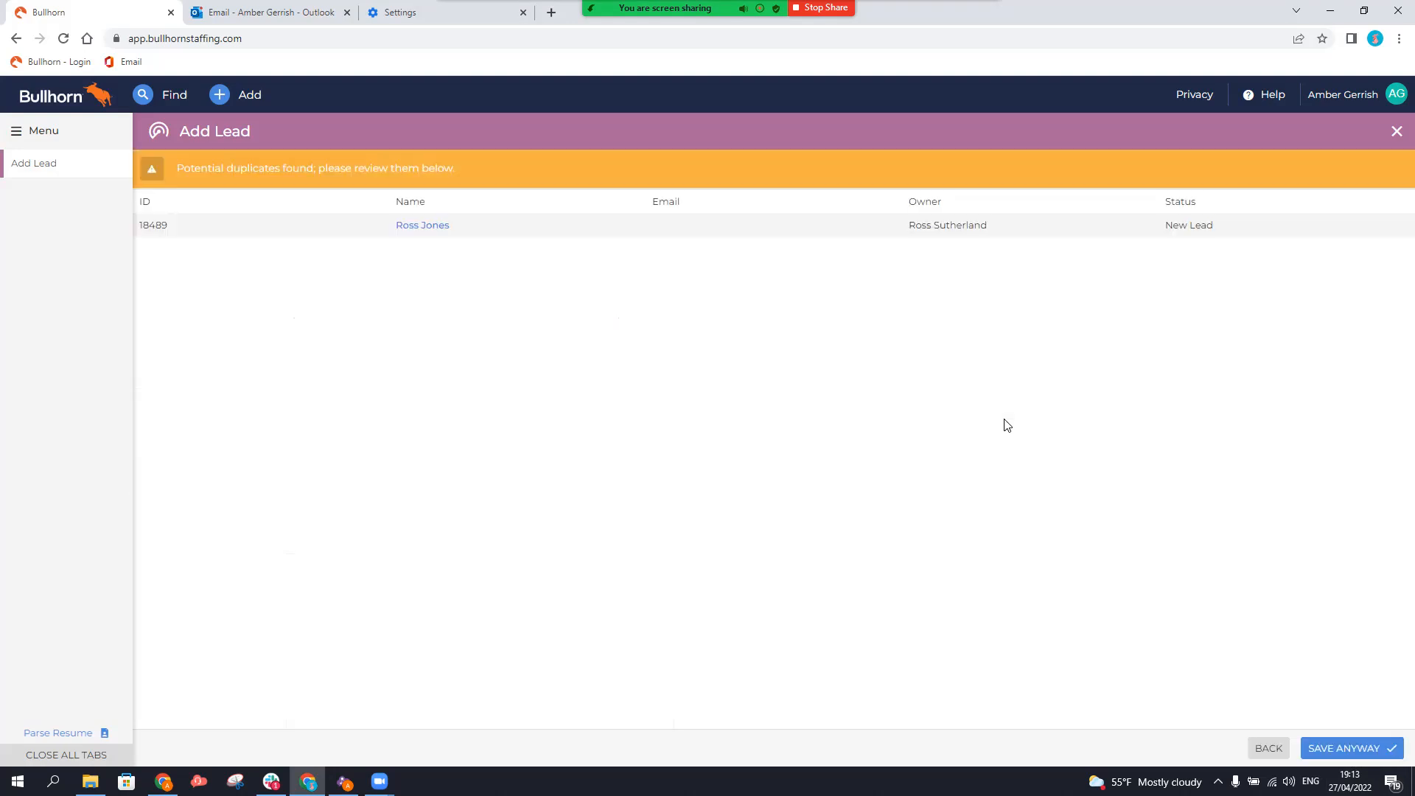
Choose Save Anyway on the potential-duplicates warning to save the lead.
click(1339, 753)
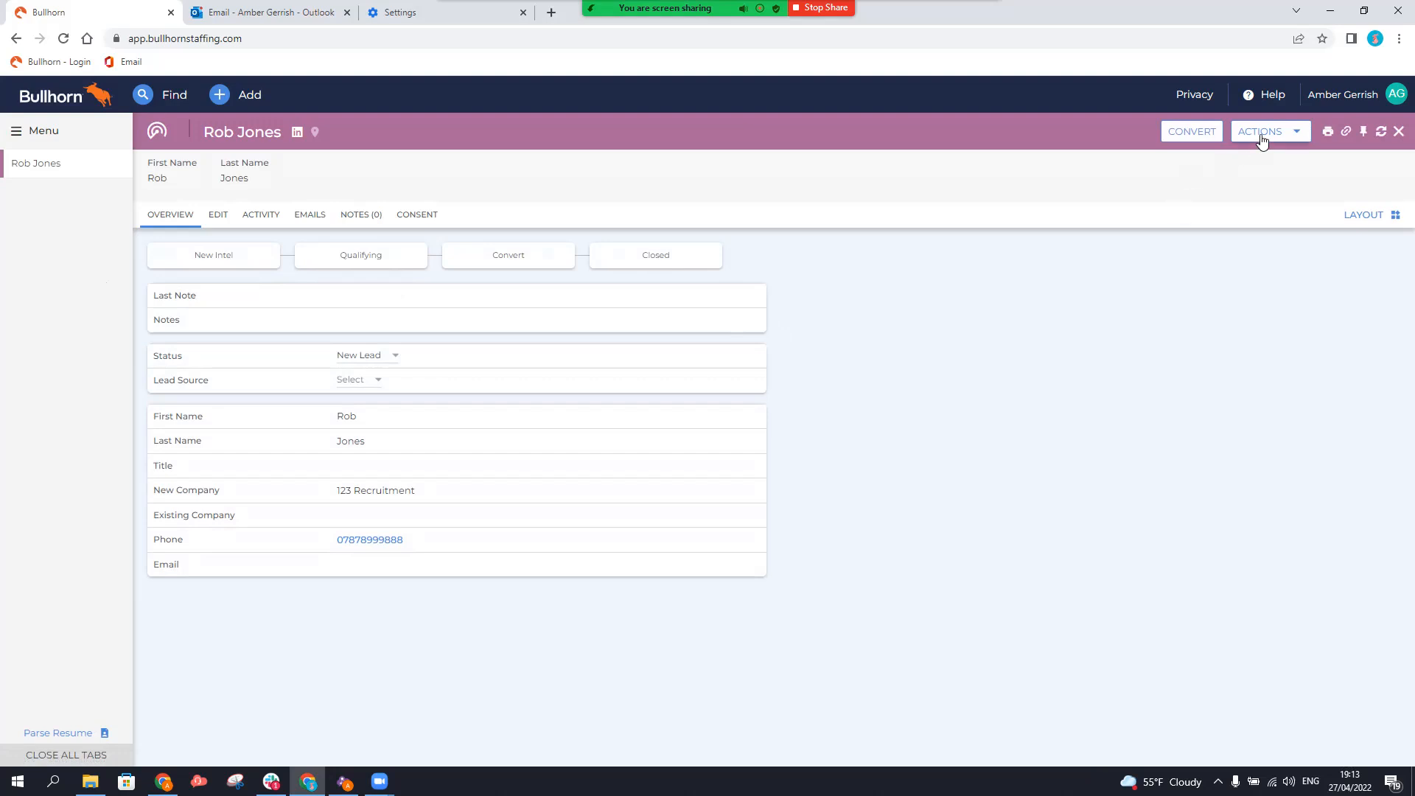
Look over the lead's Actions list, then open the Convert Lead dialog.
click(1262, 140)
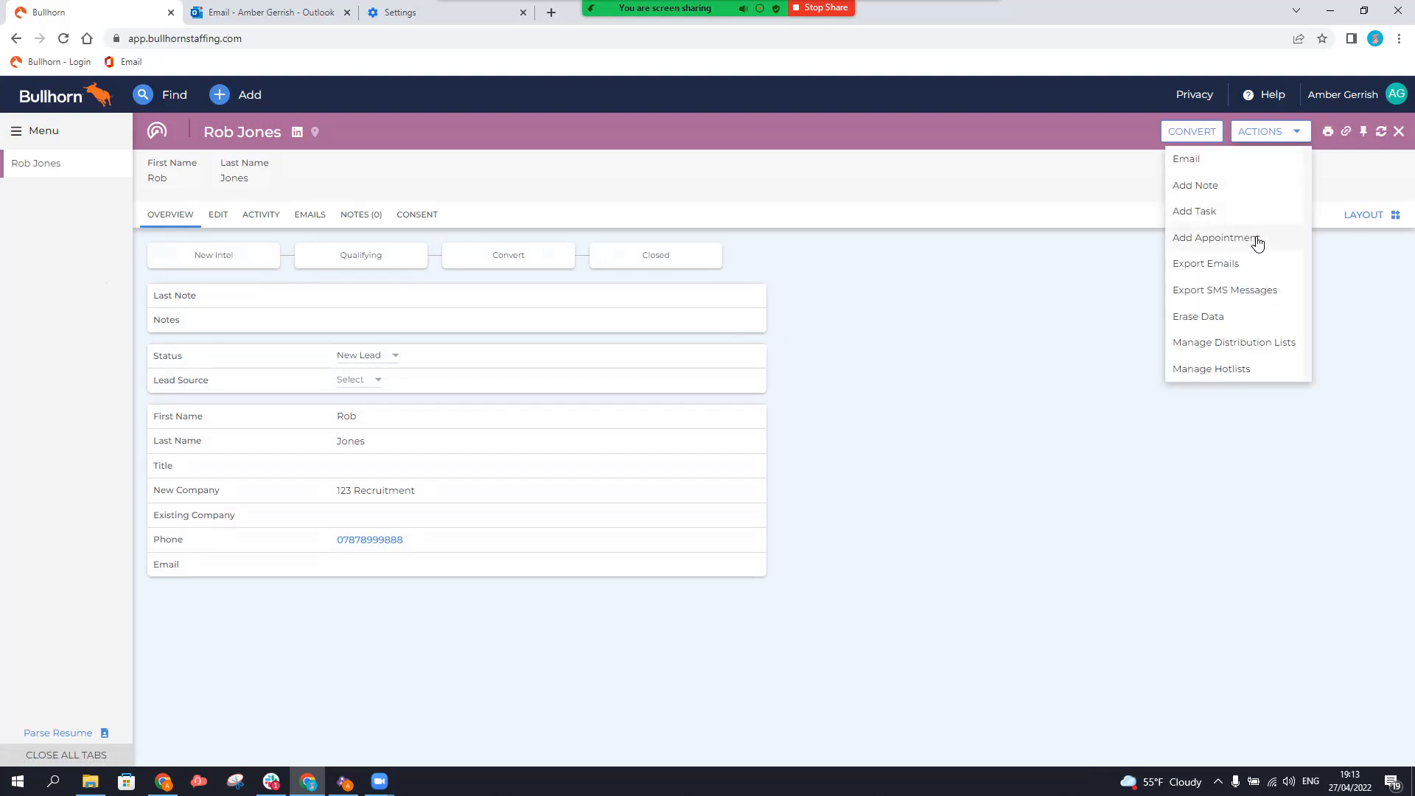
click(1023, 398)
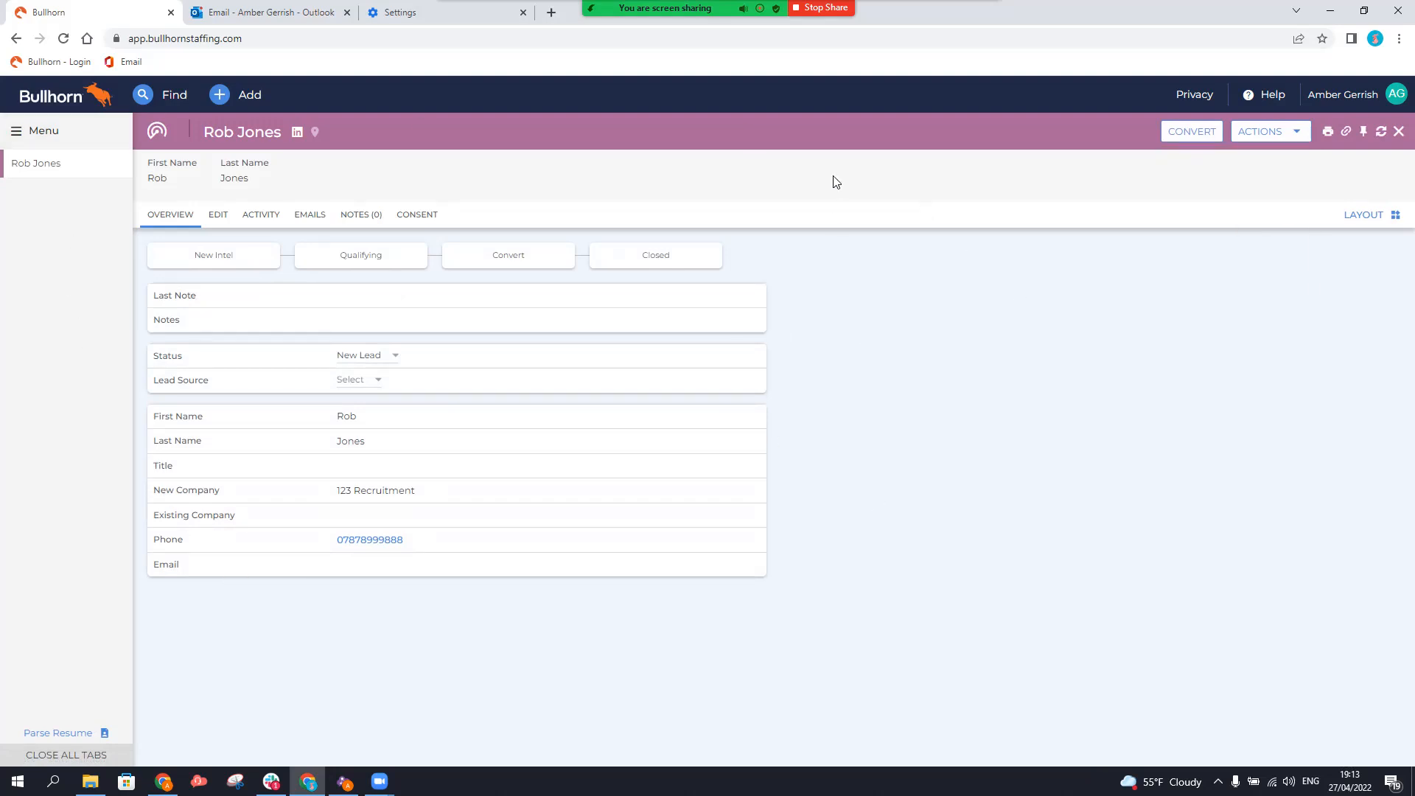
click(1177, 132)
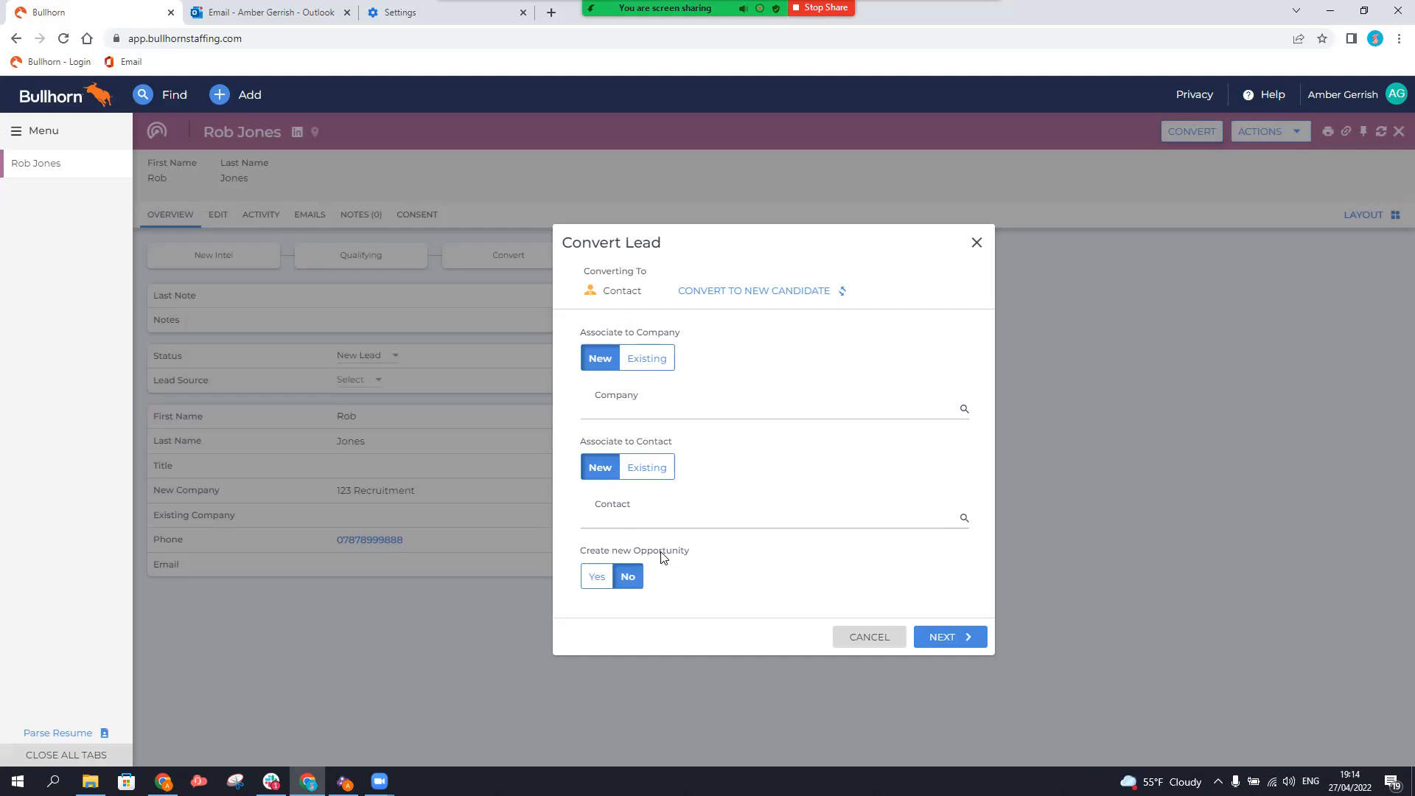
Set Create new Opportunity to Yes and continue to the prefilled 123 Recruitment company form.
click(595, 582)
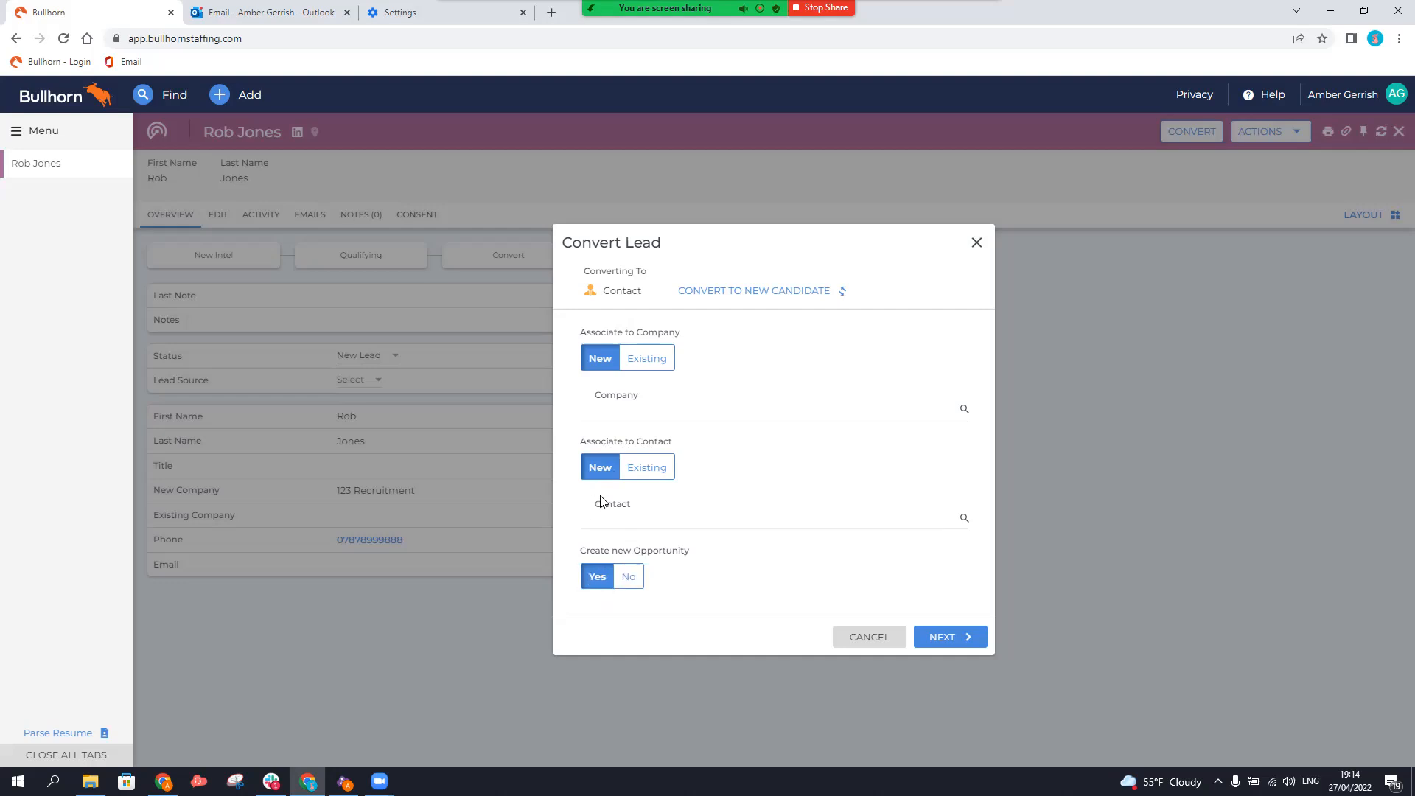
click(965, 640)
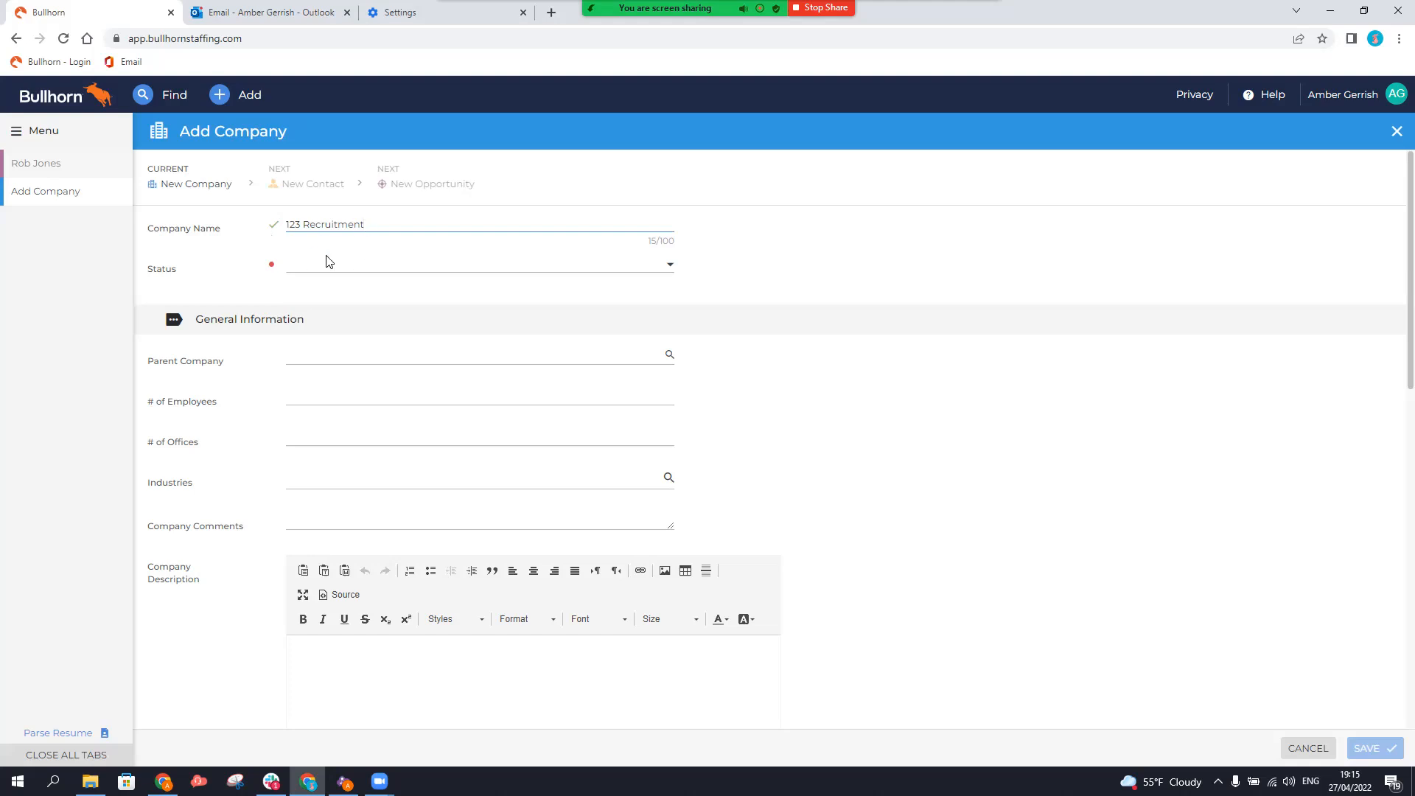
Give the 123 Recruitment company Prospect status and save it.
click(386, 268)
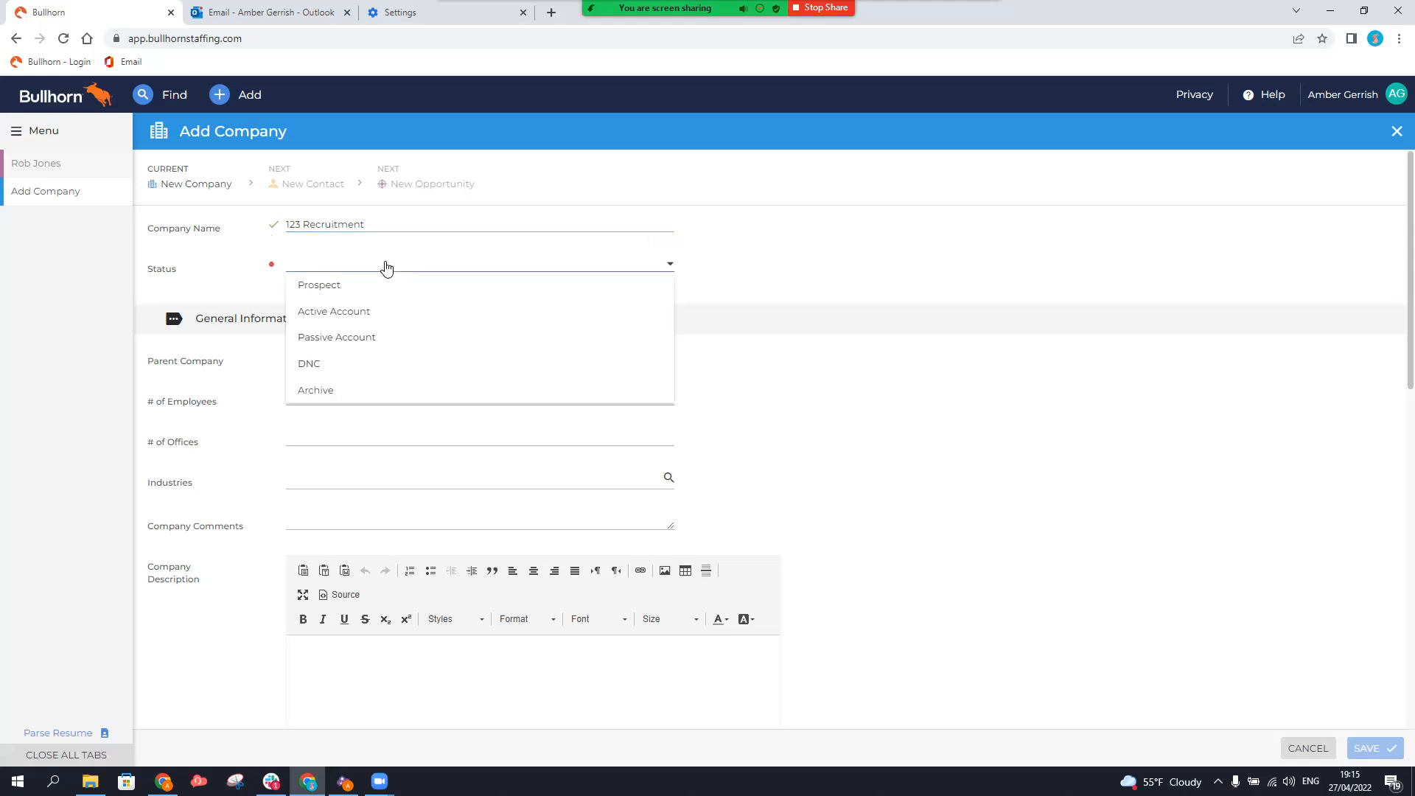
click(335, 289)
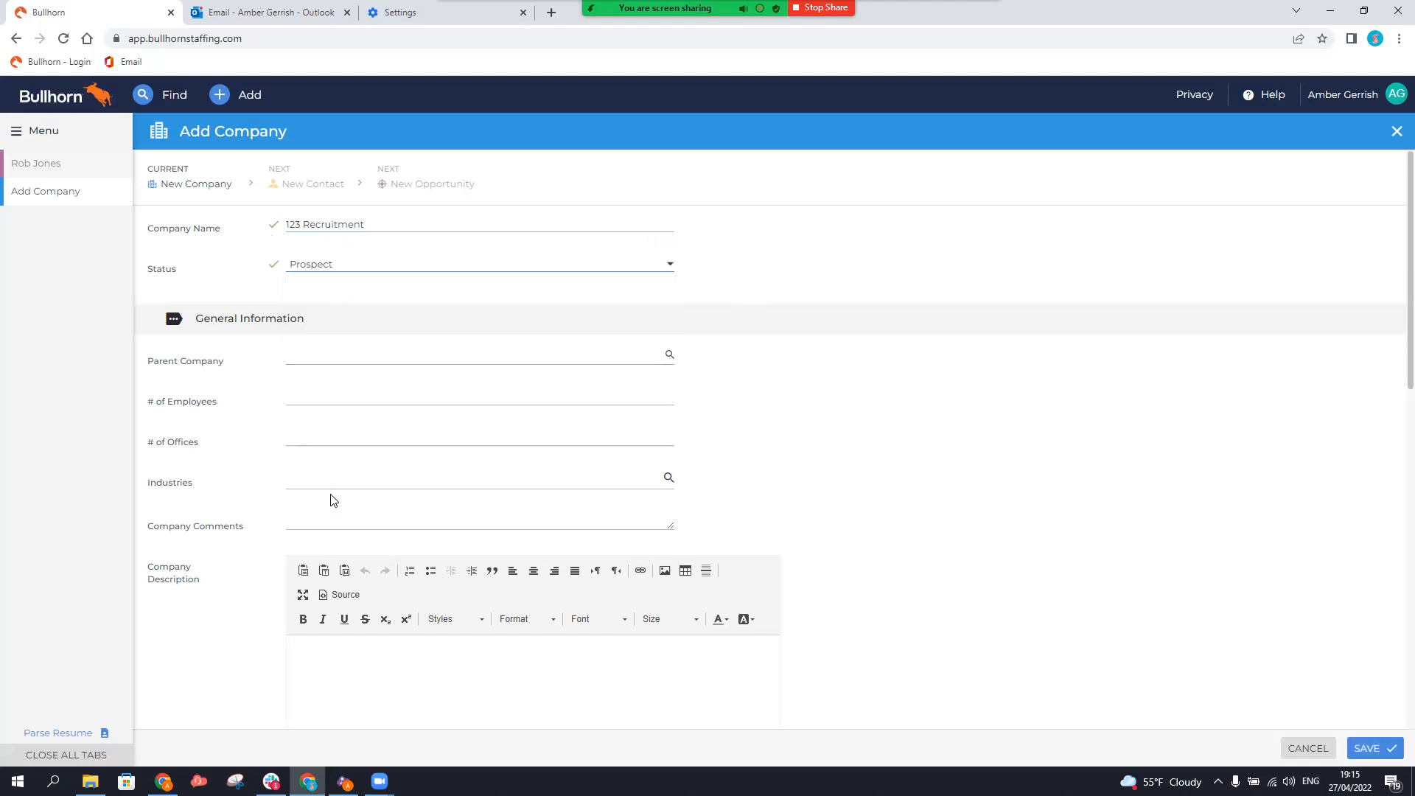
scroll(336, 563, down, 1)
scroll(336, 564, down, 9)
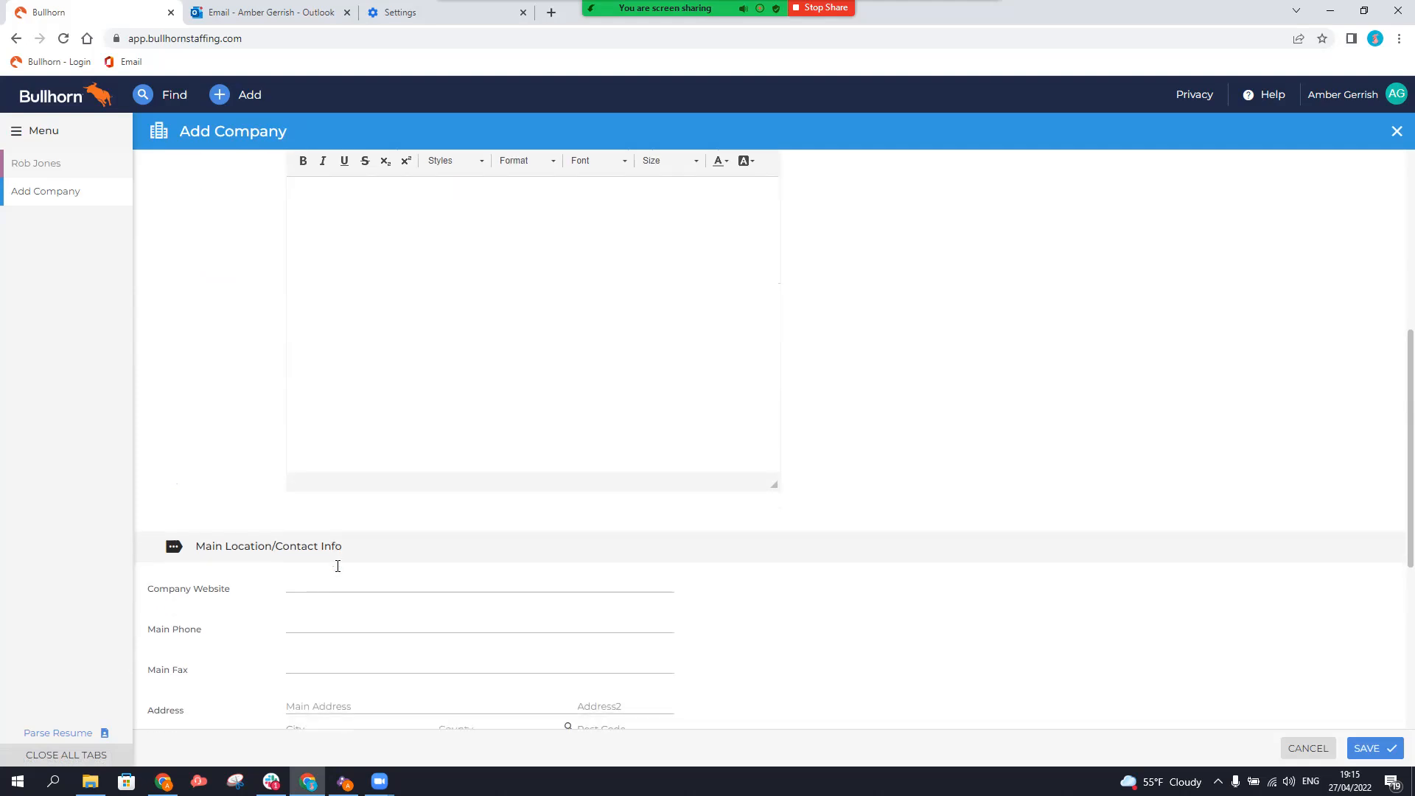
scroll(343, 571, down, 3)
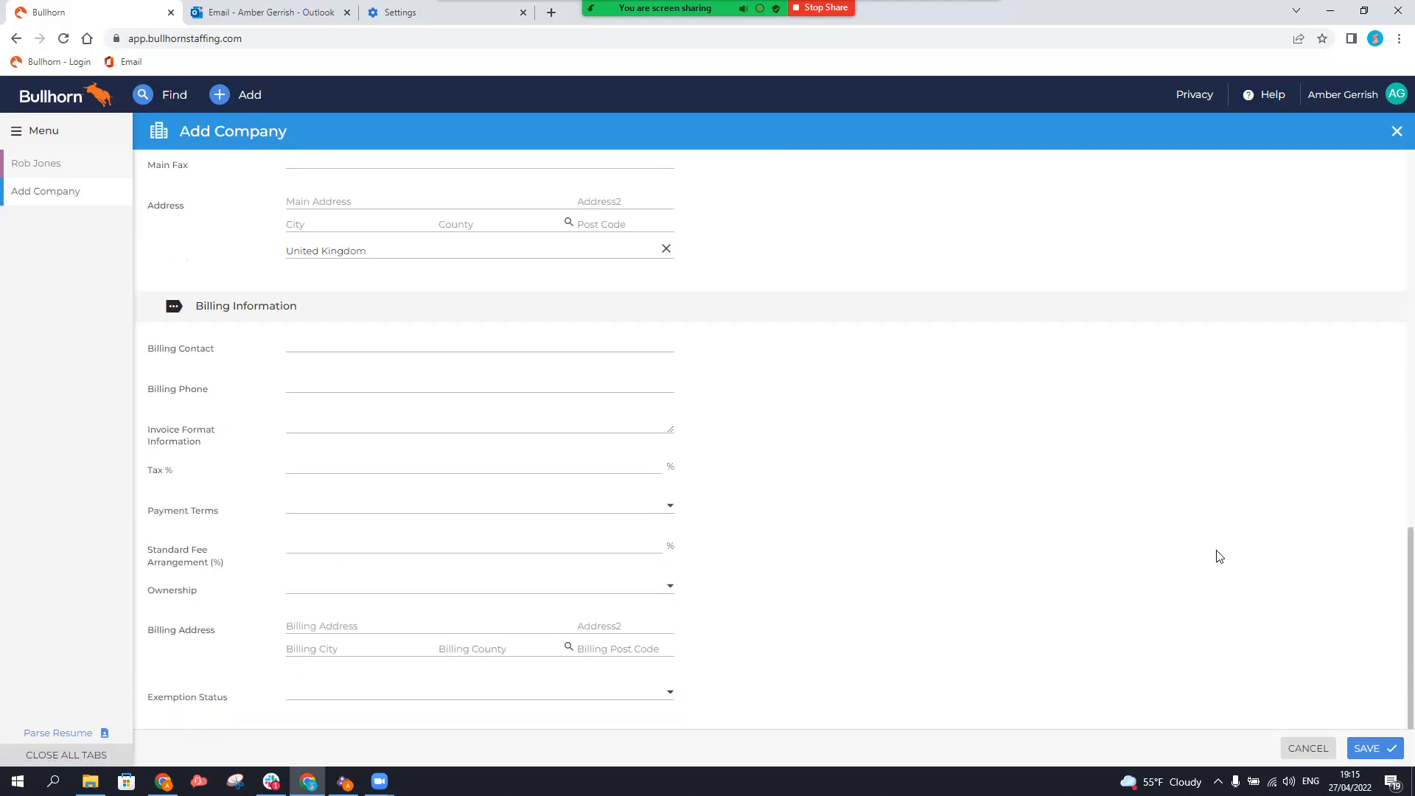
click(1373, 748)
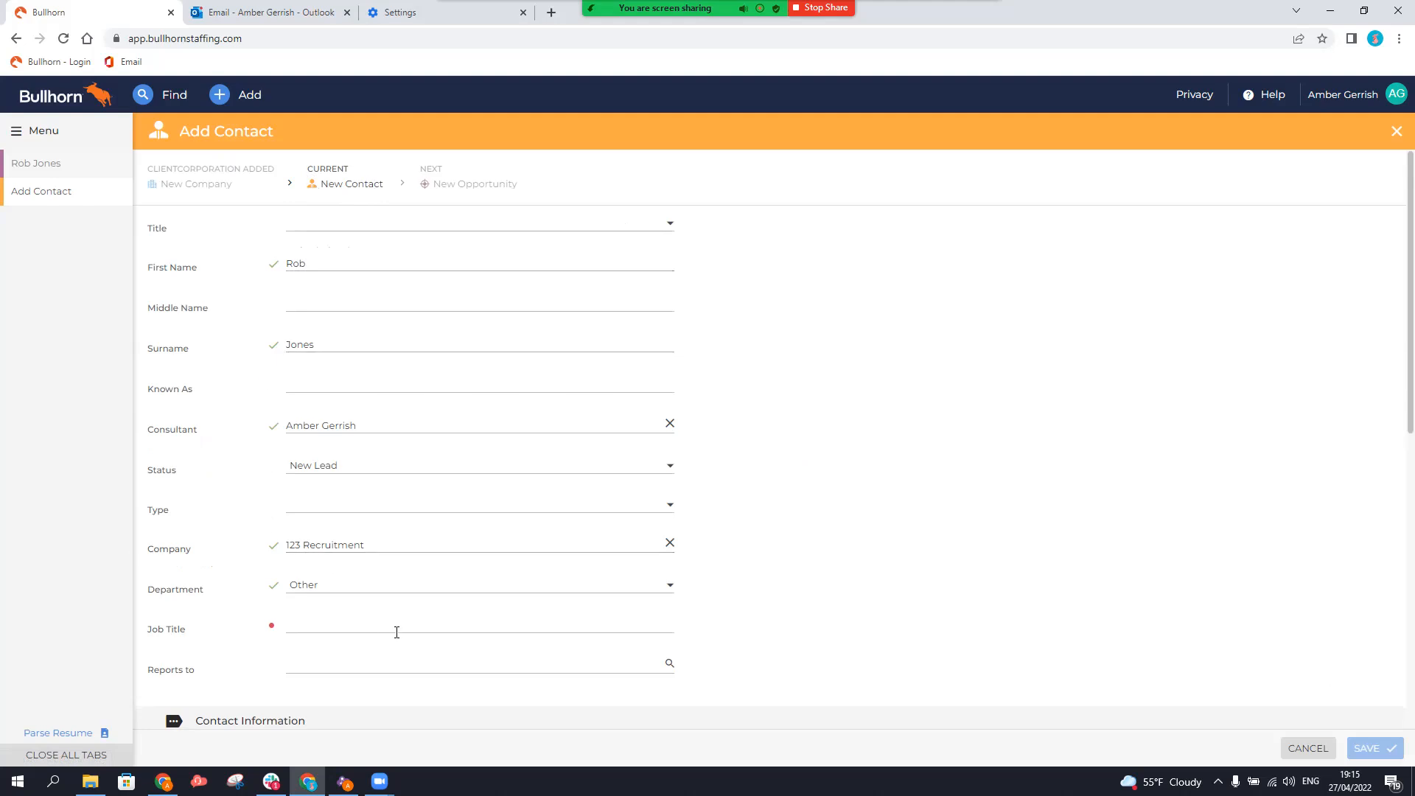
Enter job title 'Direcoor' for the contact and save past the duplicates warning.
click(488, 627)
text(Direco)
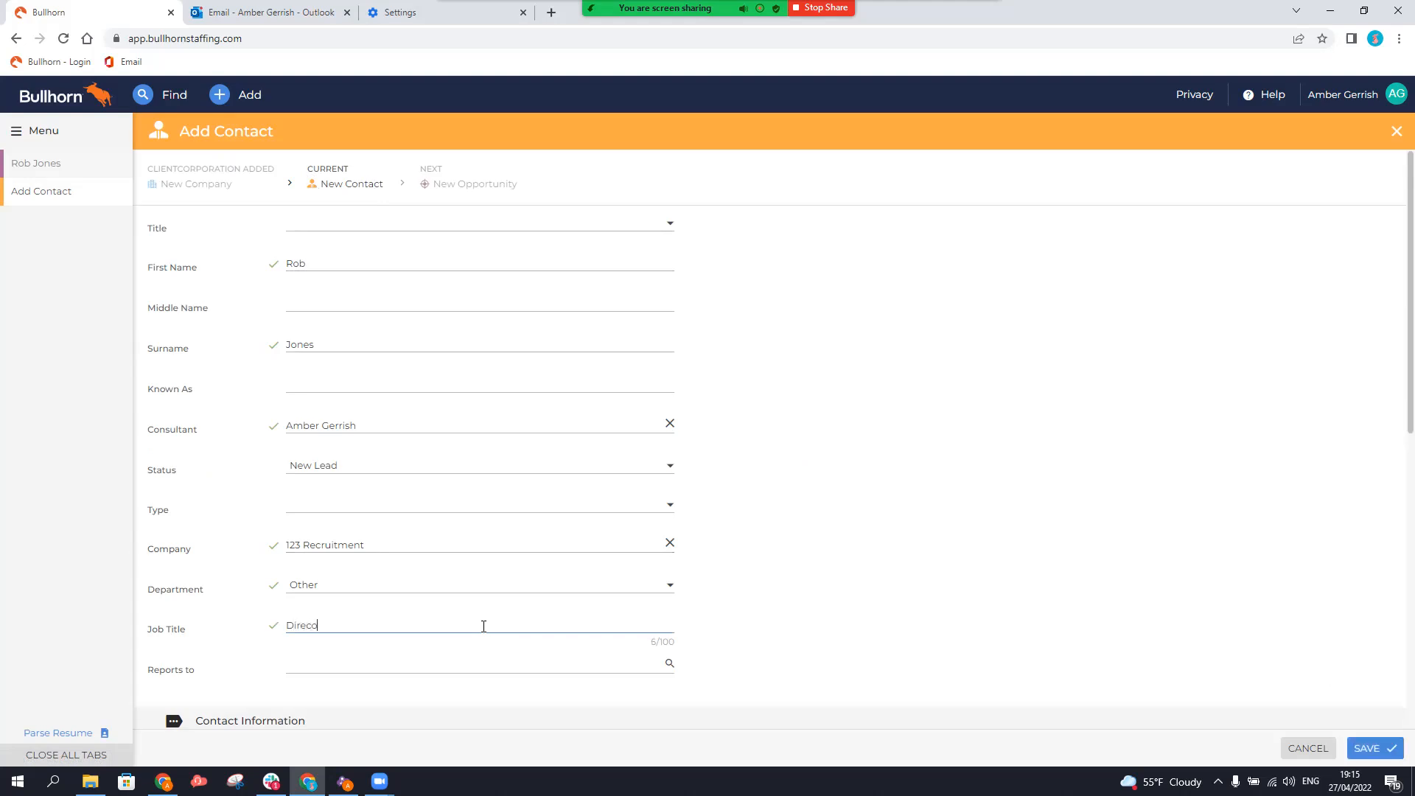
text(or)
click(1369, 748)
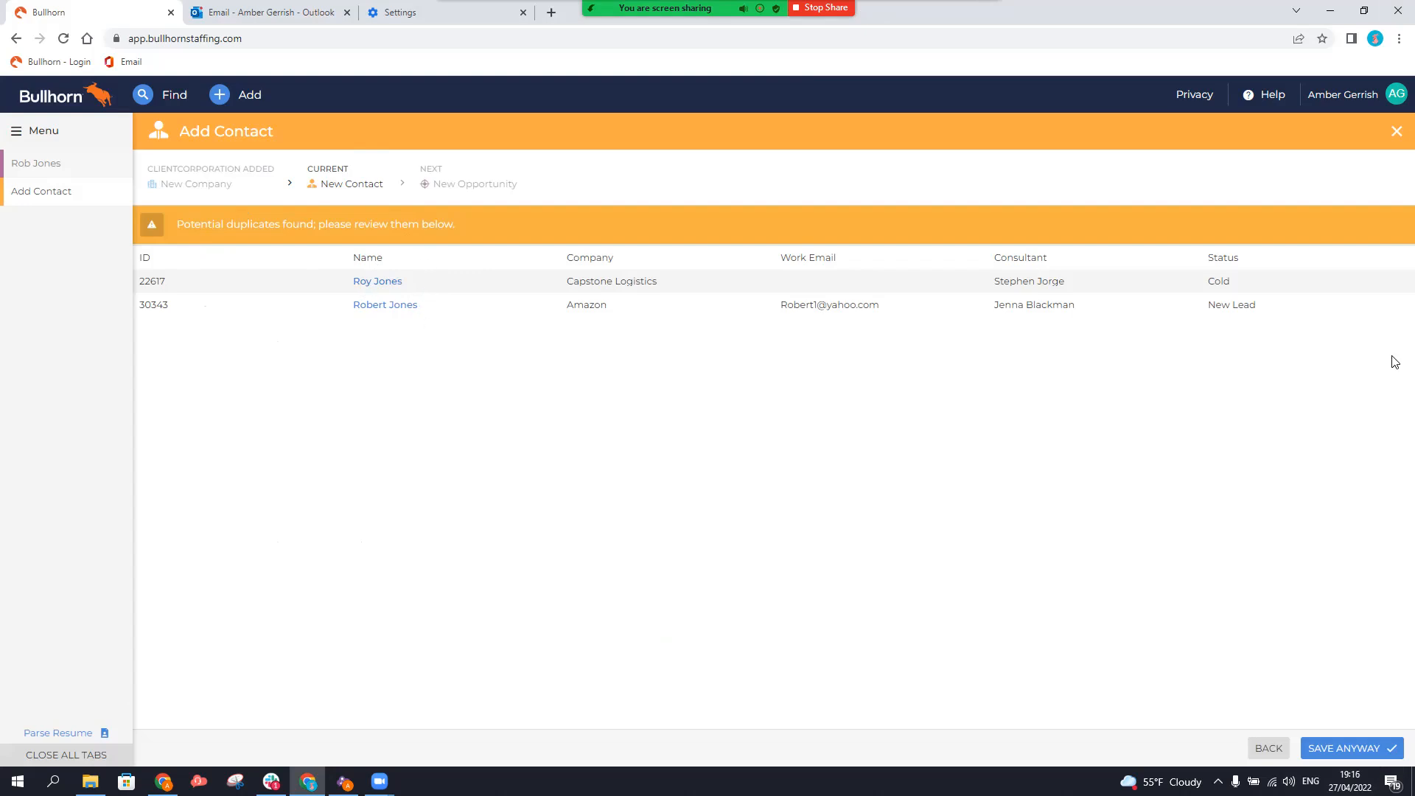
click(1351, 750)
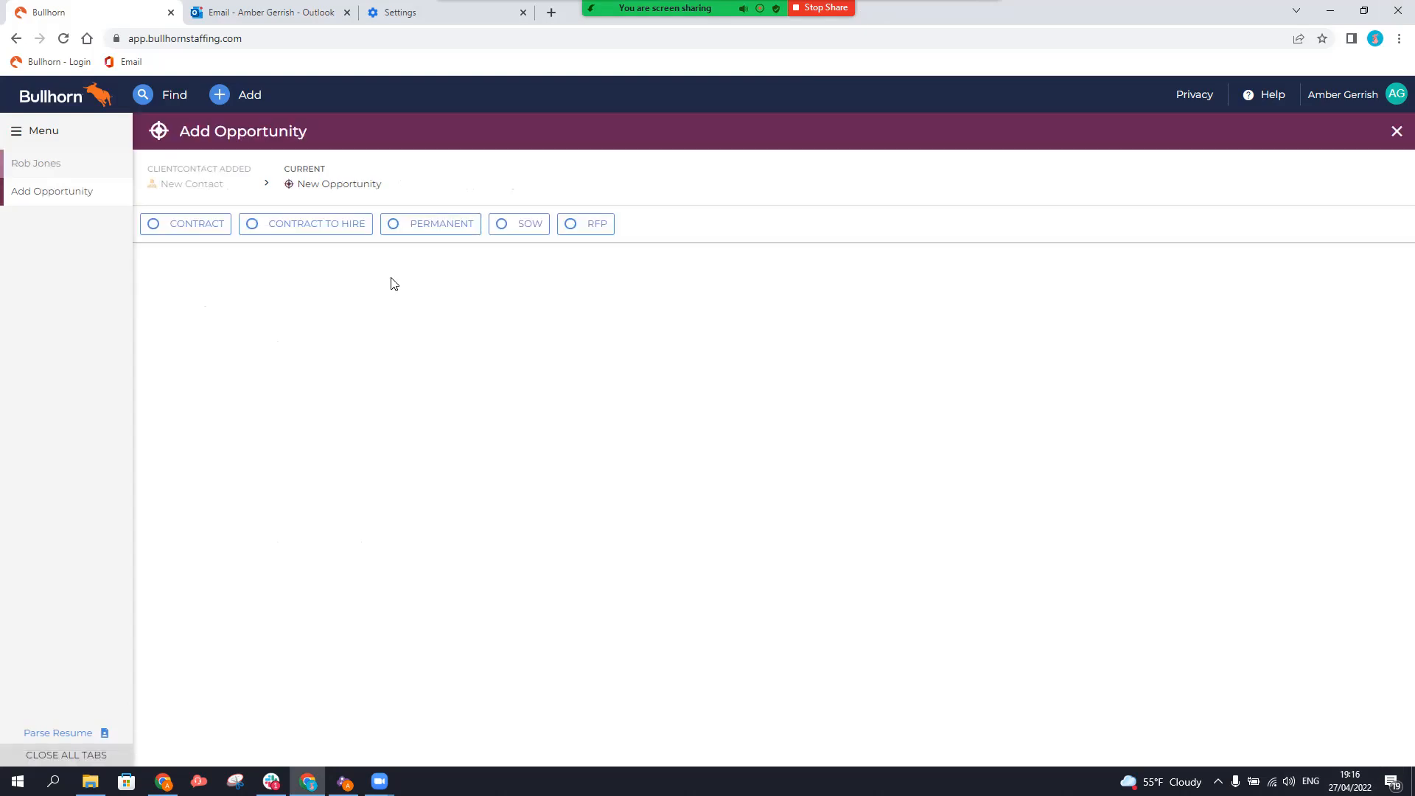
Create a Permanent opportunity titled 'Sales Rep' with status Open and save it.
click(428, 224)
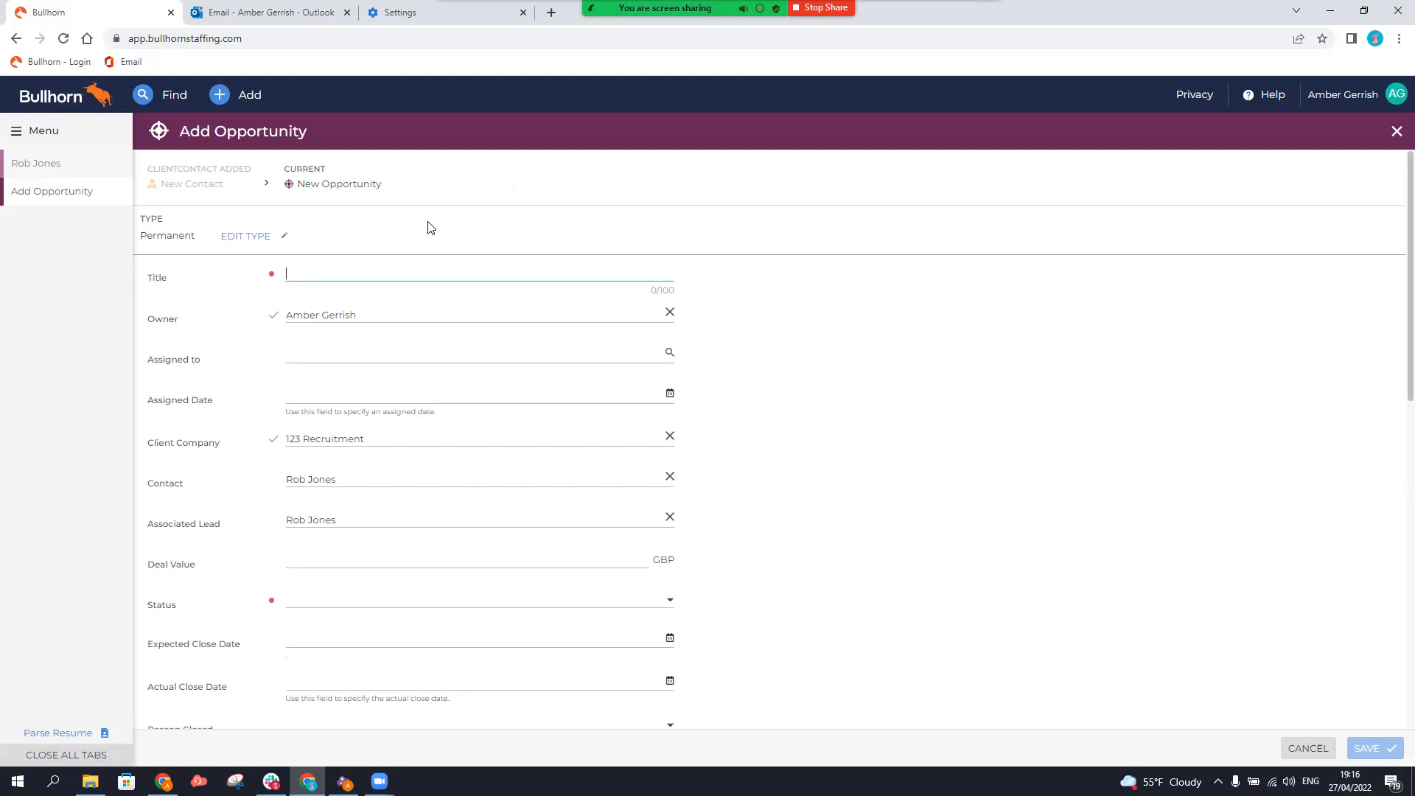
text(Sales Rep)
scroll(398, 518, down, 2)
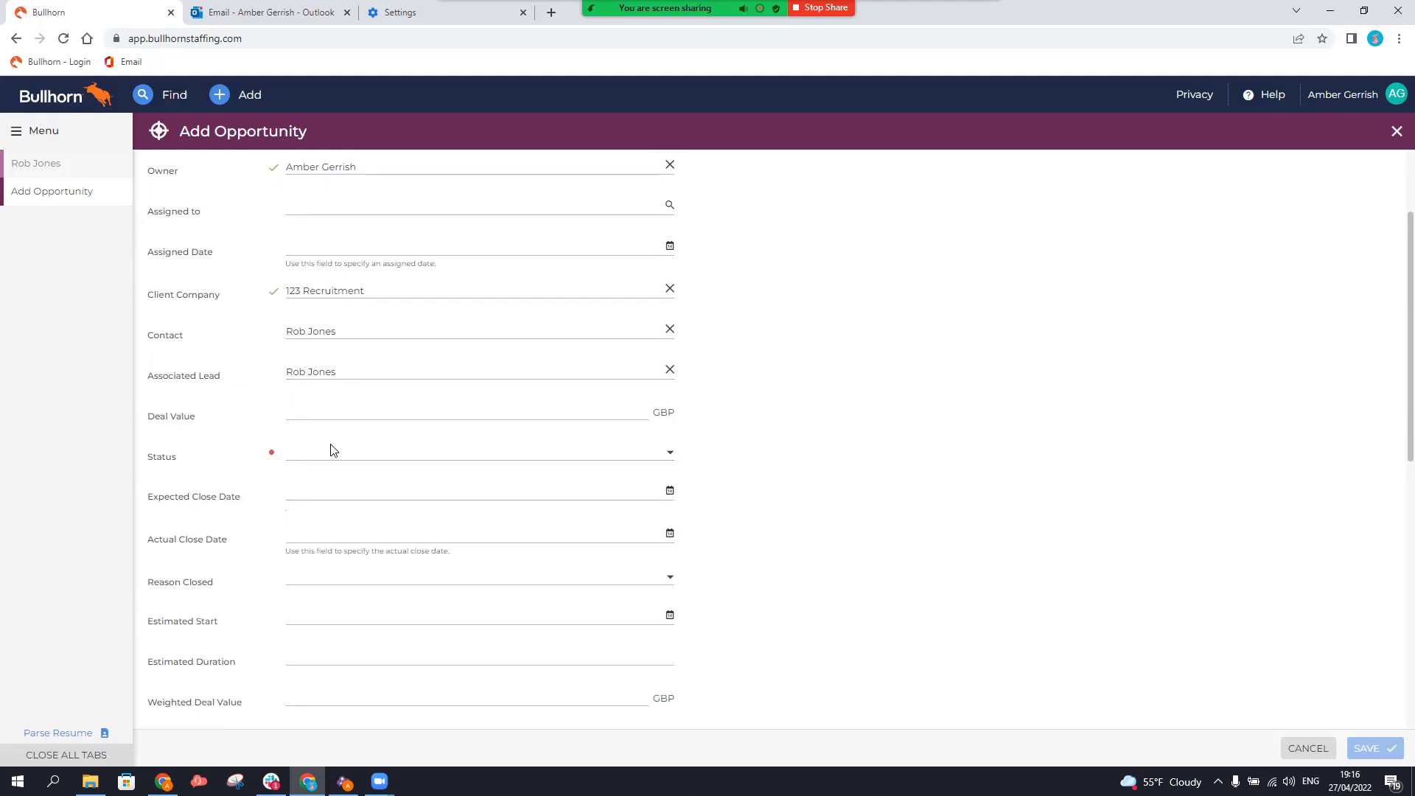
click(336, 453)
click(317, 481)
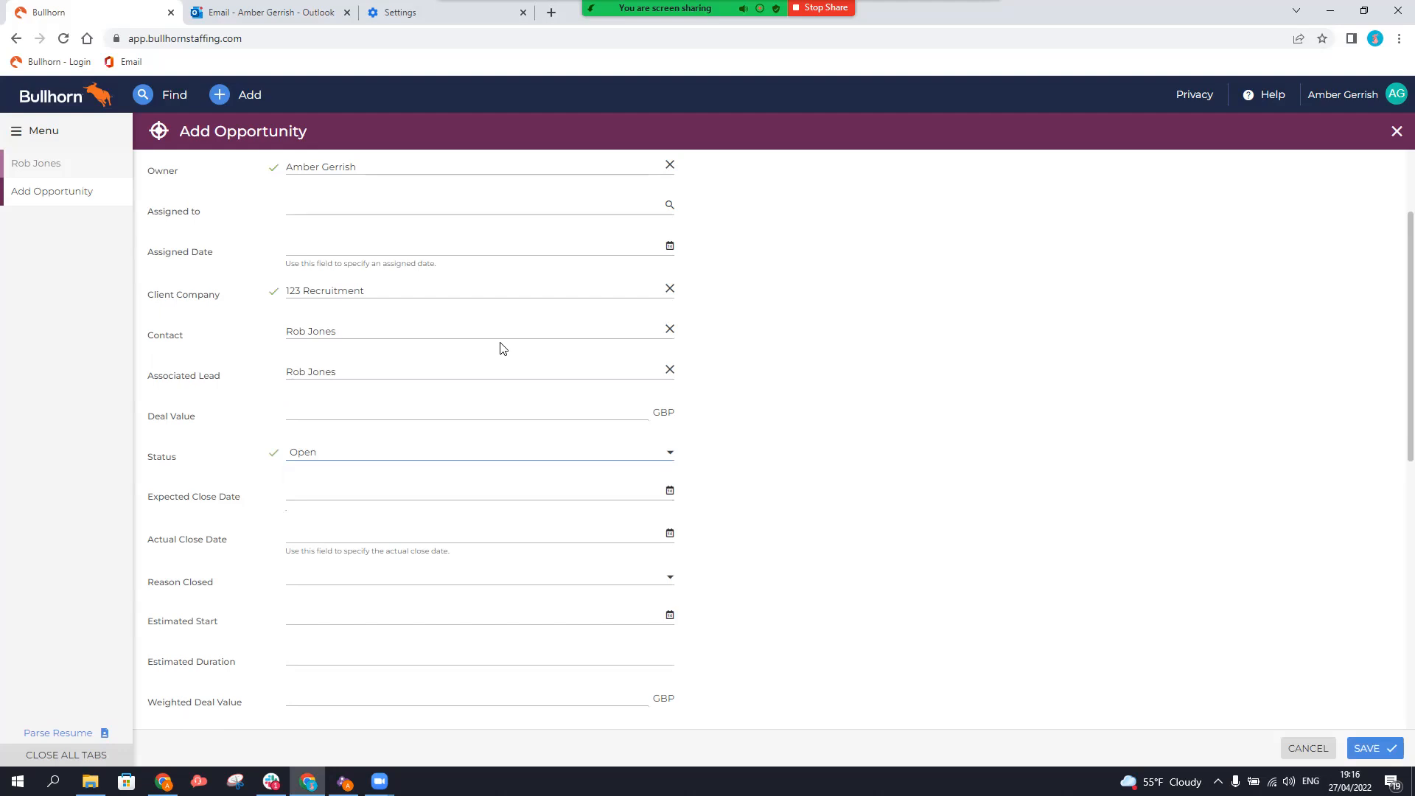
click(1368, 749)
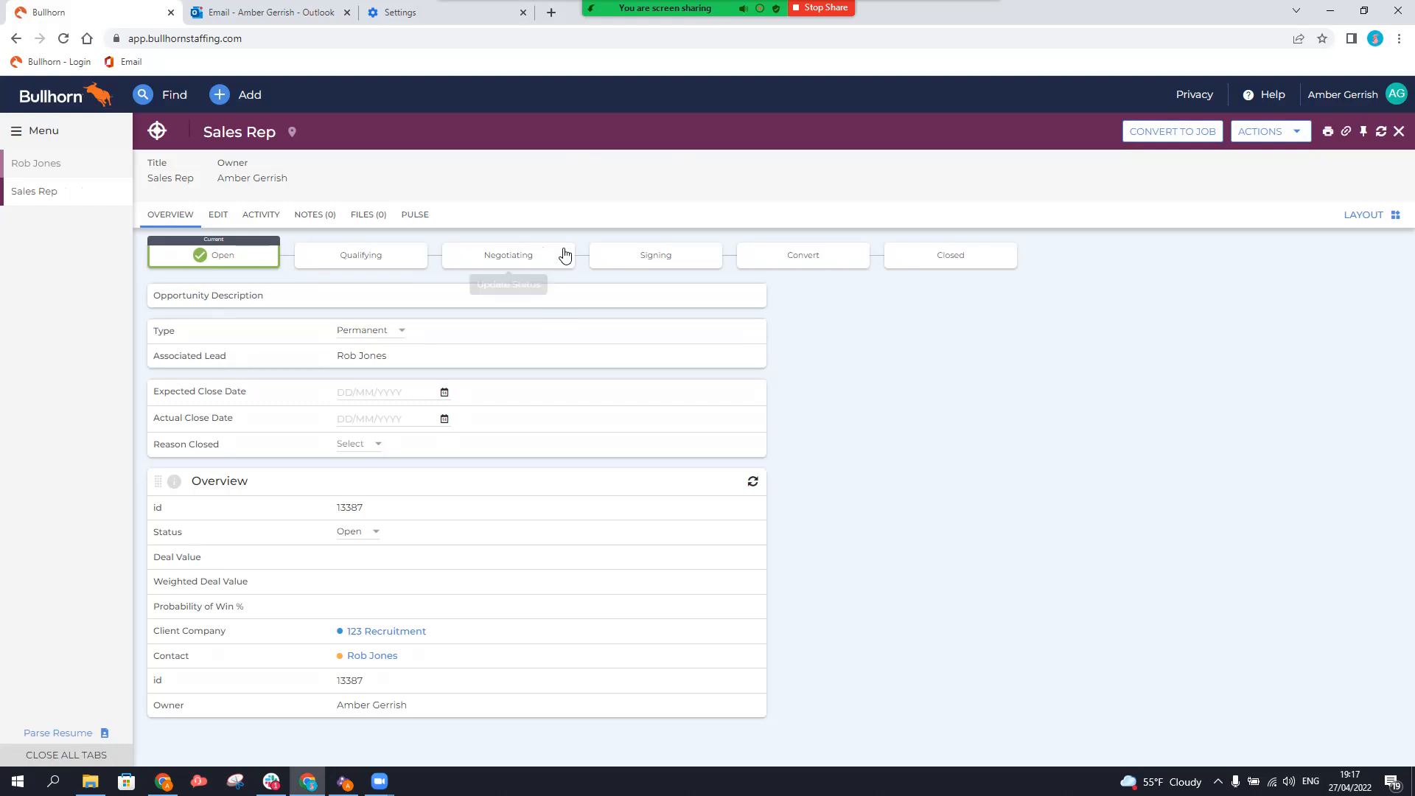
Review the Sales Rep opportunity's Actions options and choose Convert to Job.
mouse_move(197, 264)
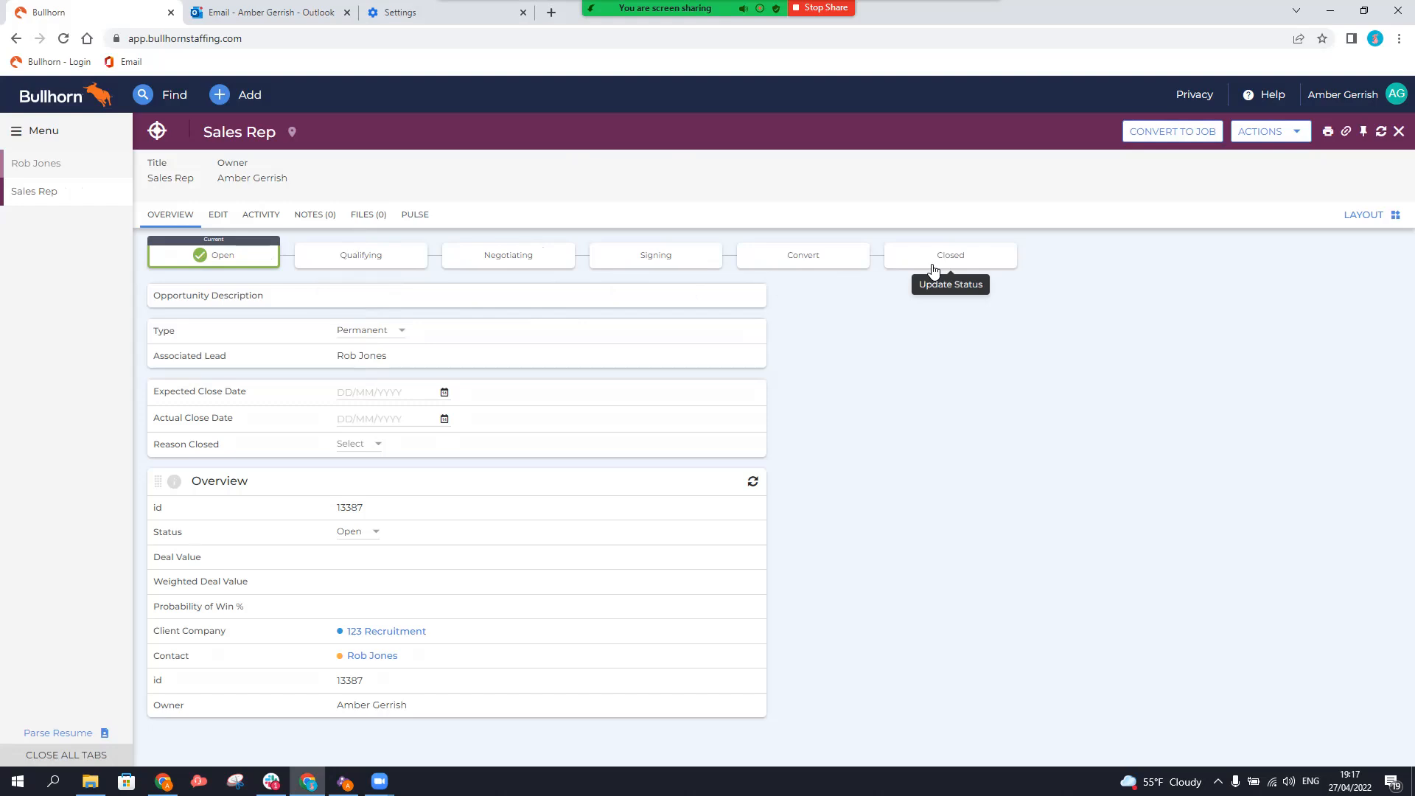
click(1285, 139)
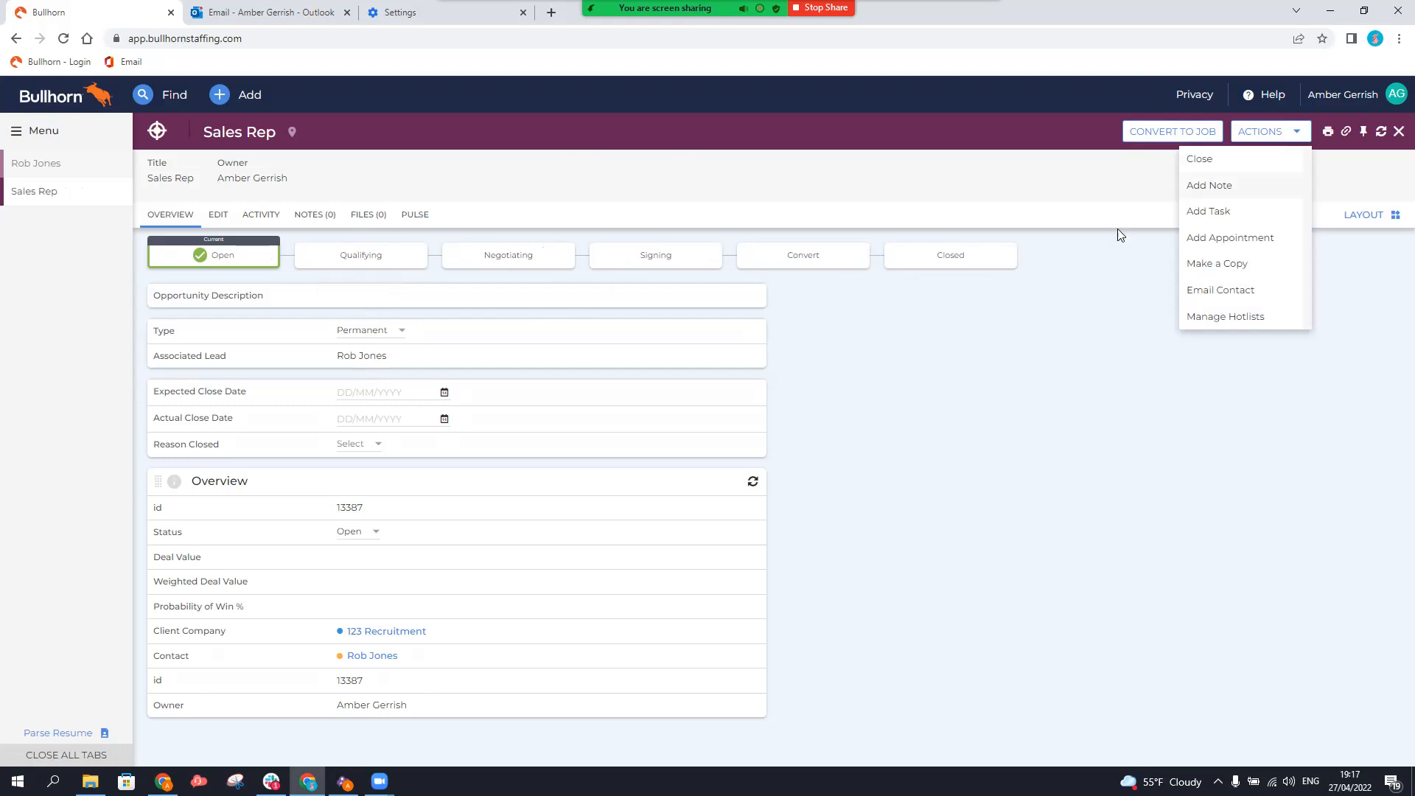
click(1159, 136)
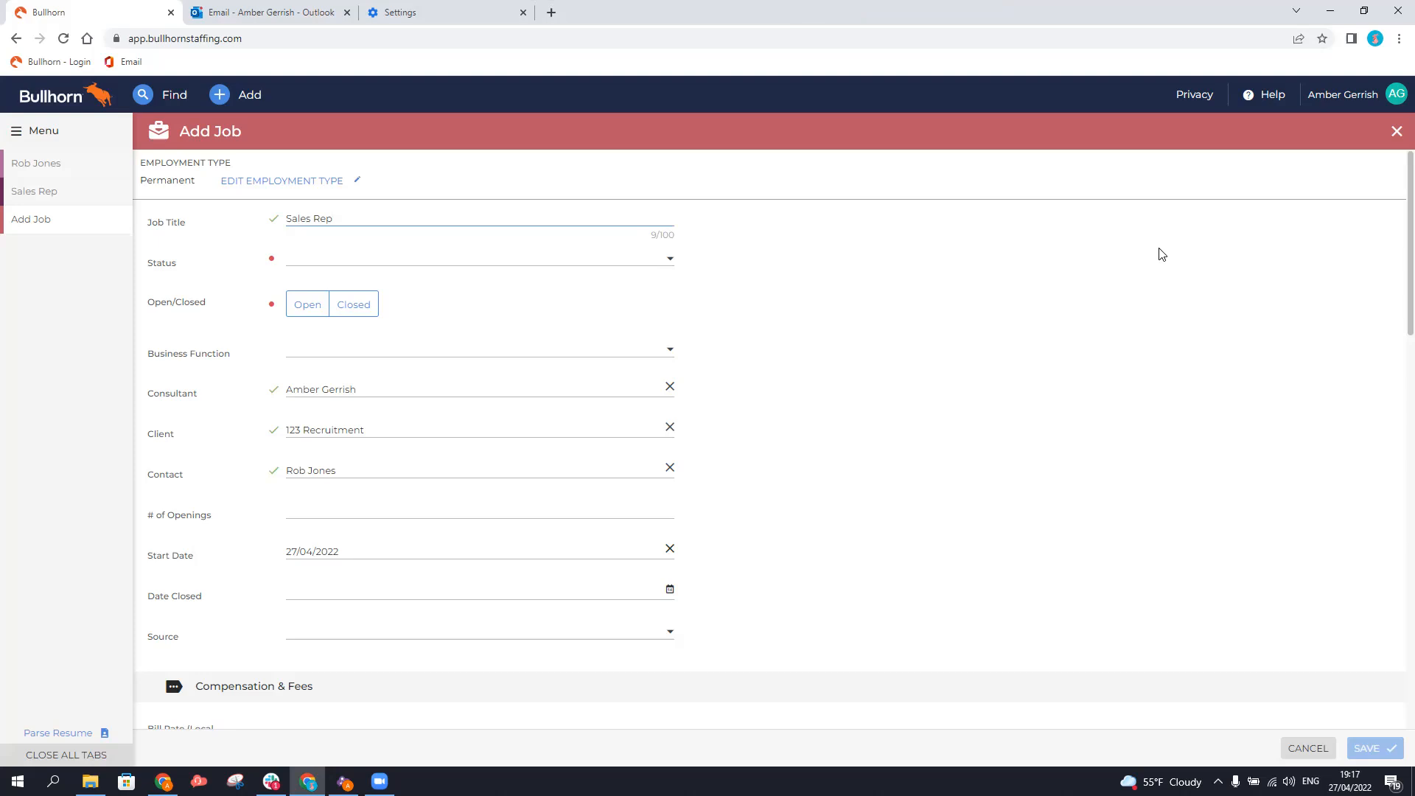
Save the Sales Rep job for 123 Recruitment with status Accepting Candidates, marked Open.
click(641, 262)
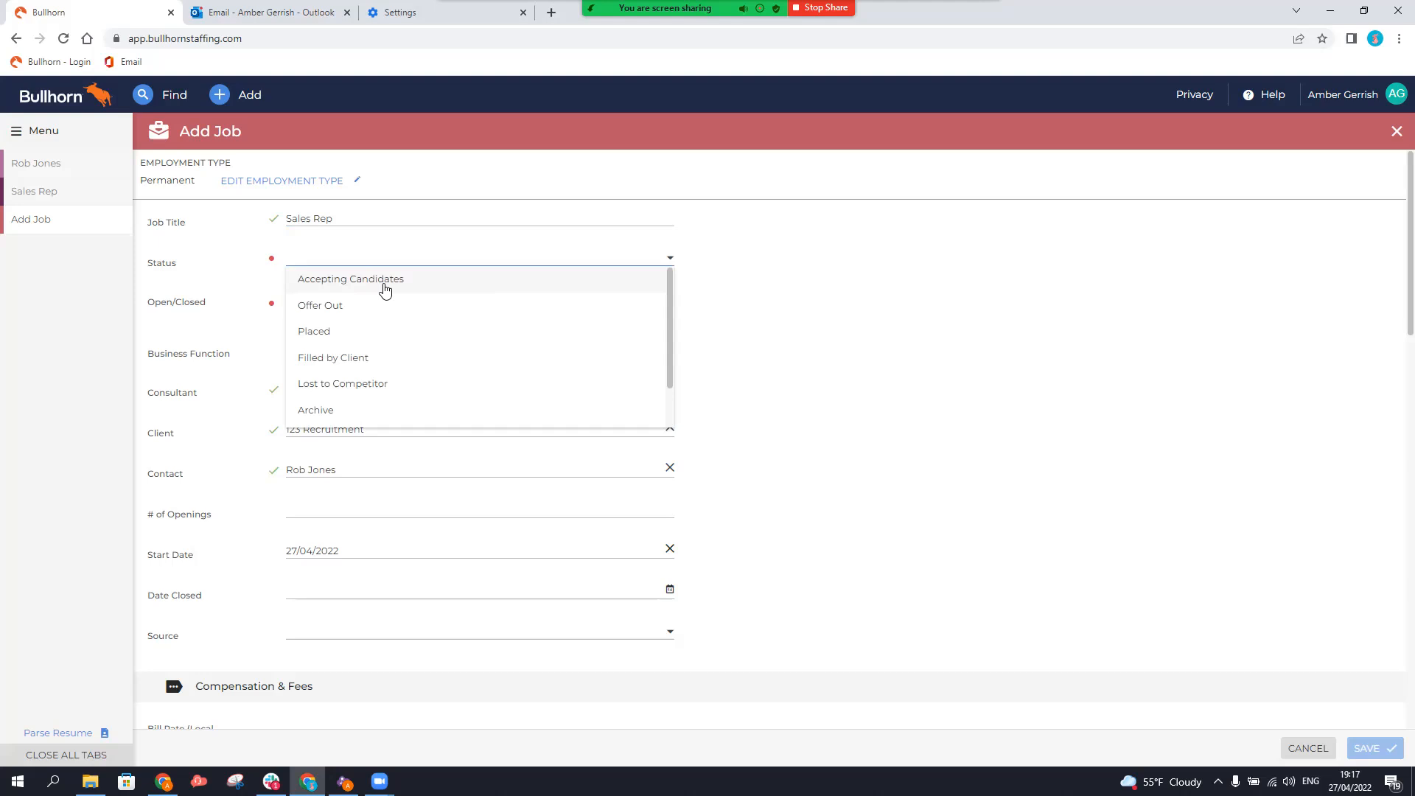
click(363, 283)
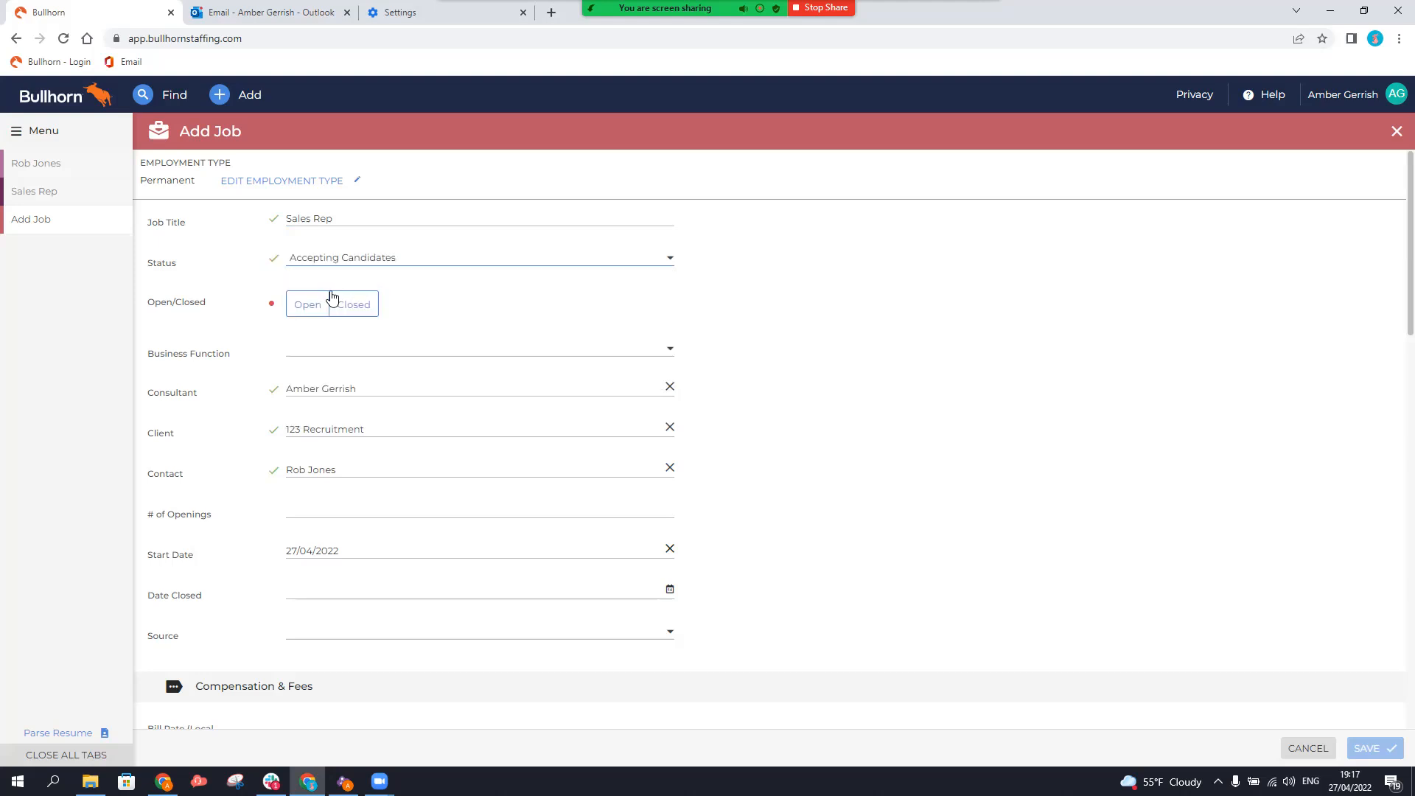
click(312, 311)
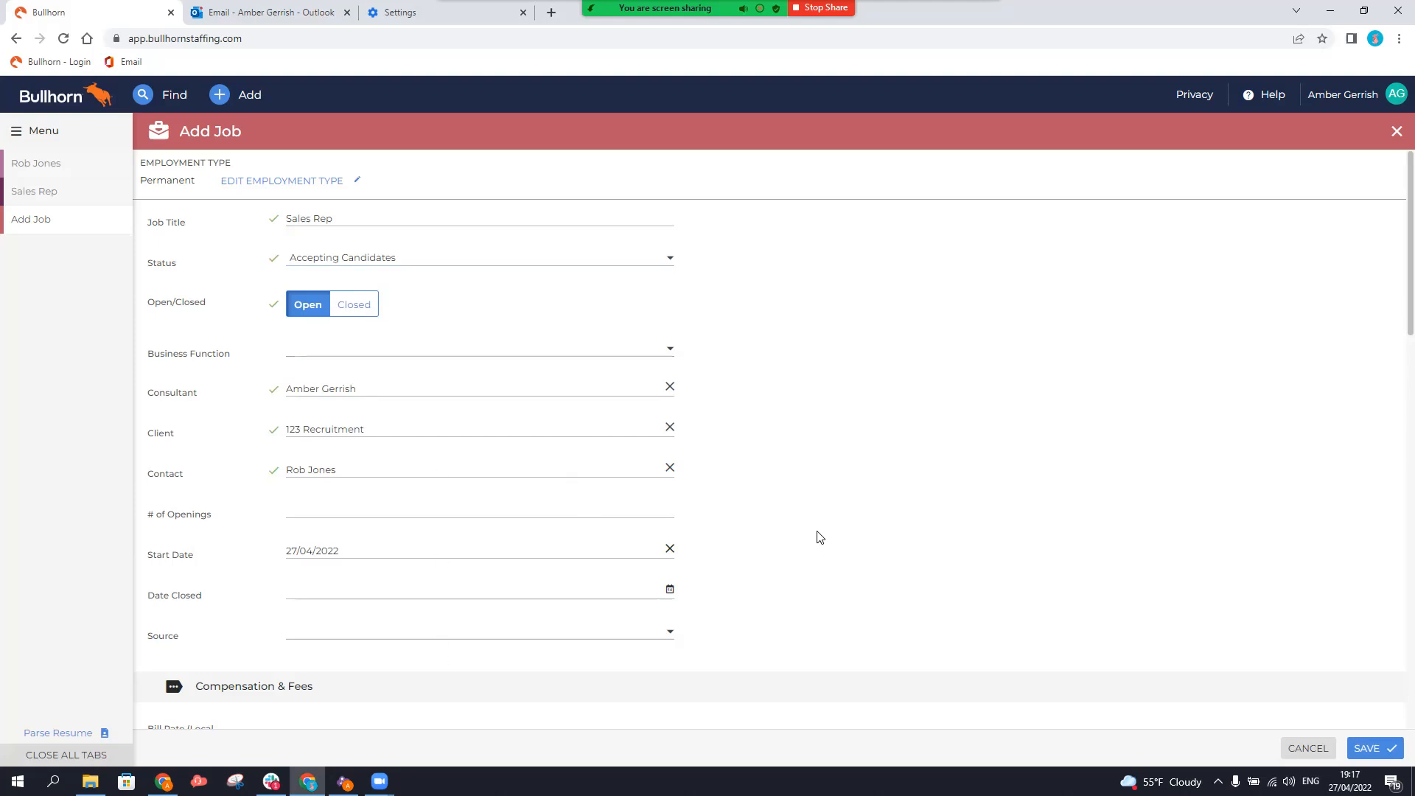
scroll(813, 530, down, 5)
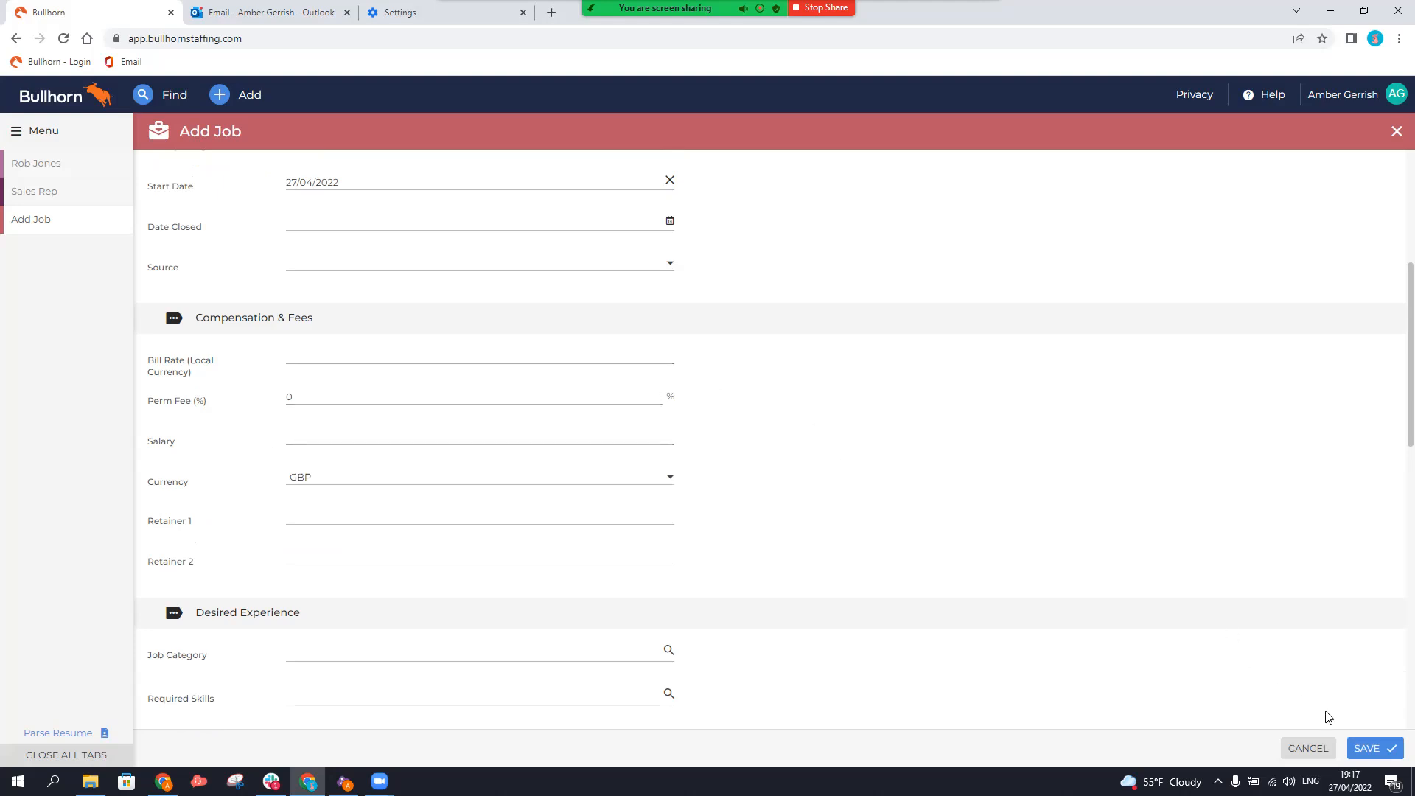
click(1365, 748)
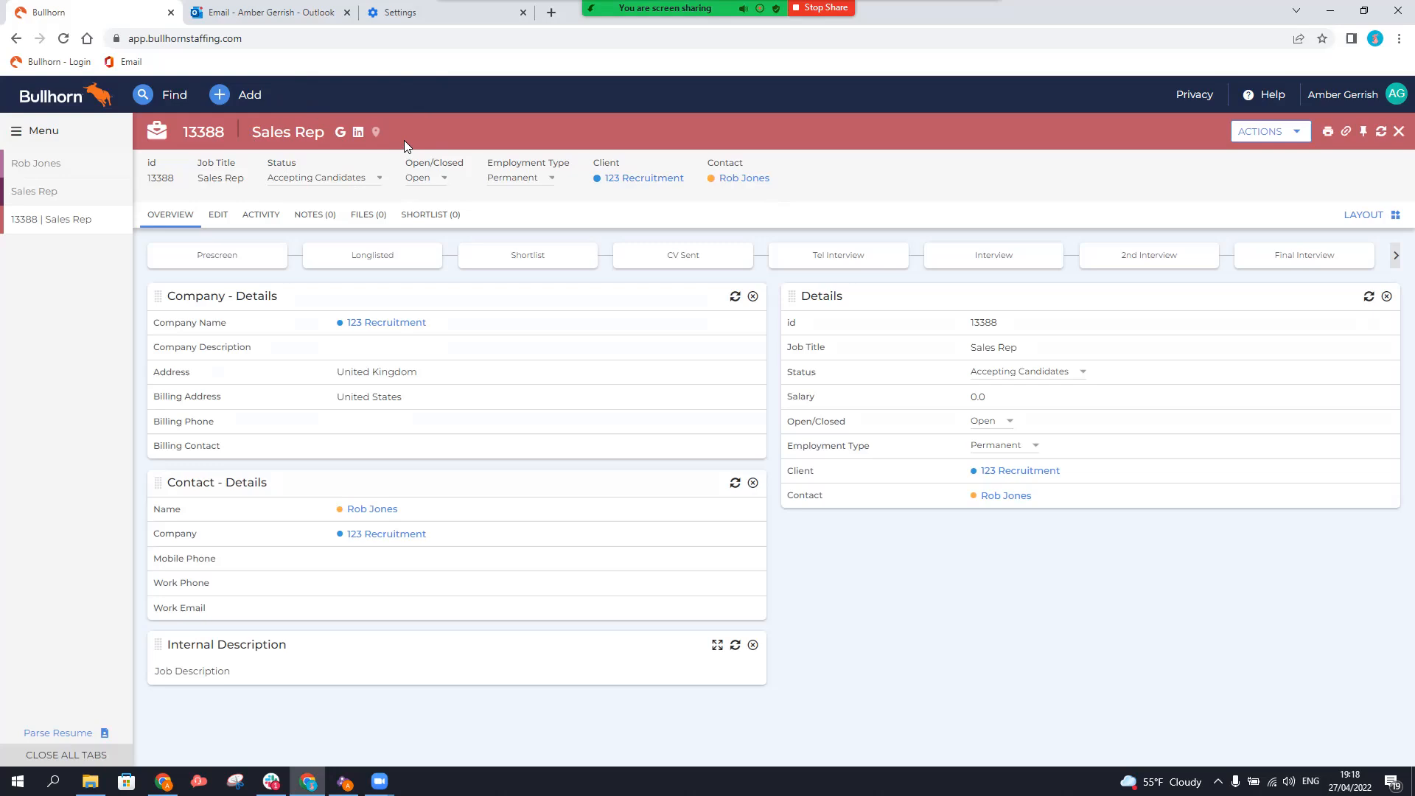
Switch from the saved job 13388 to My Dashboard.
click(44, 132)
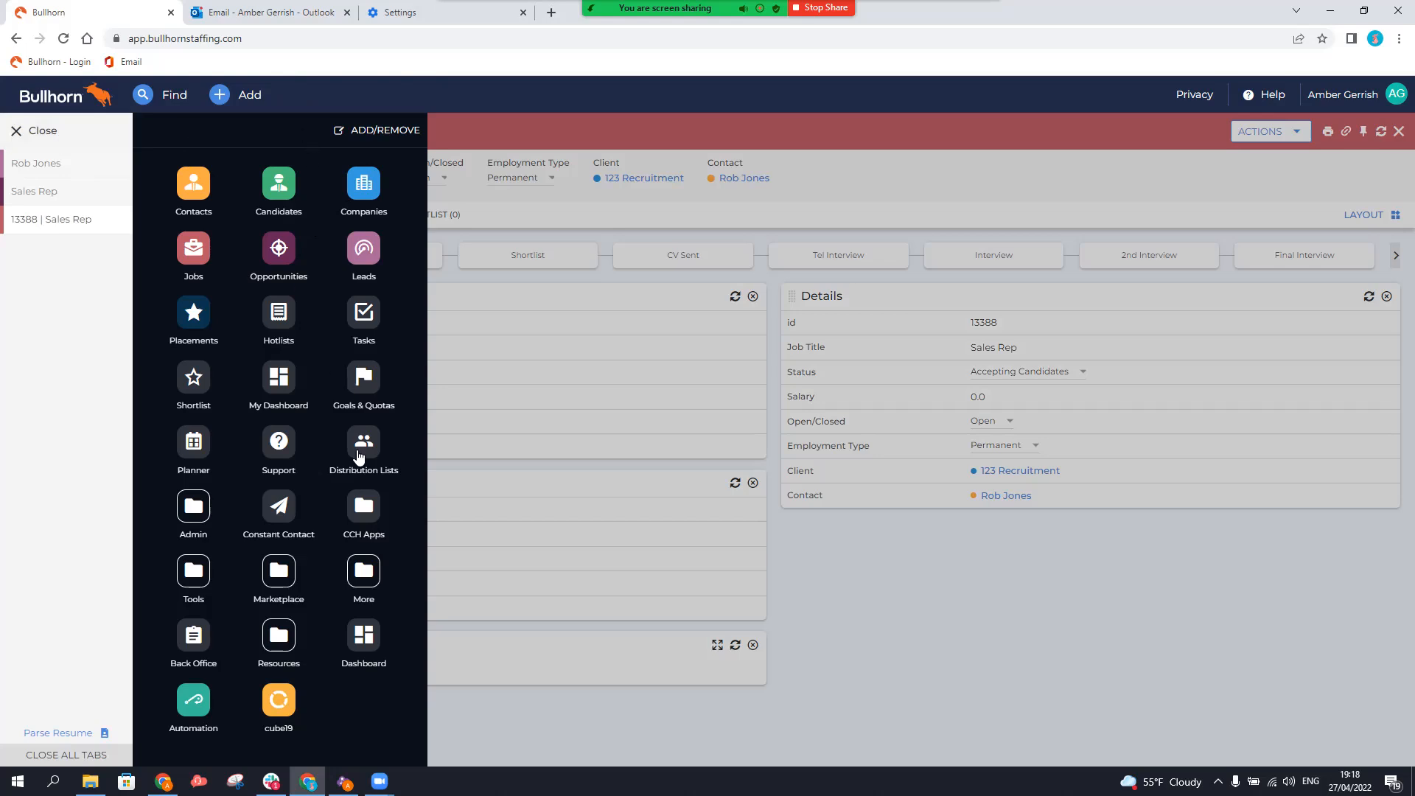
click(389, 388)
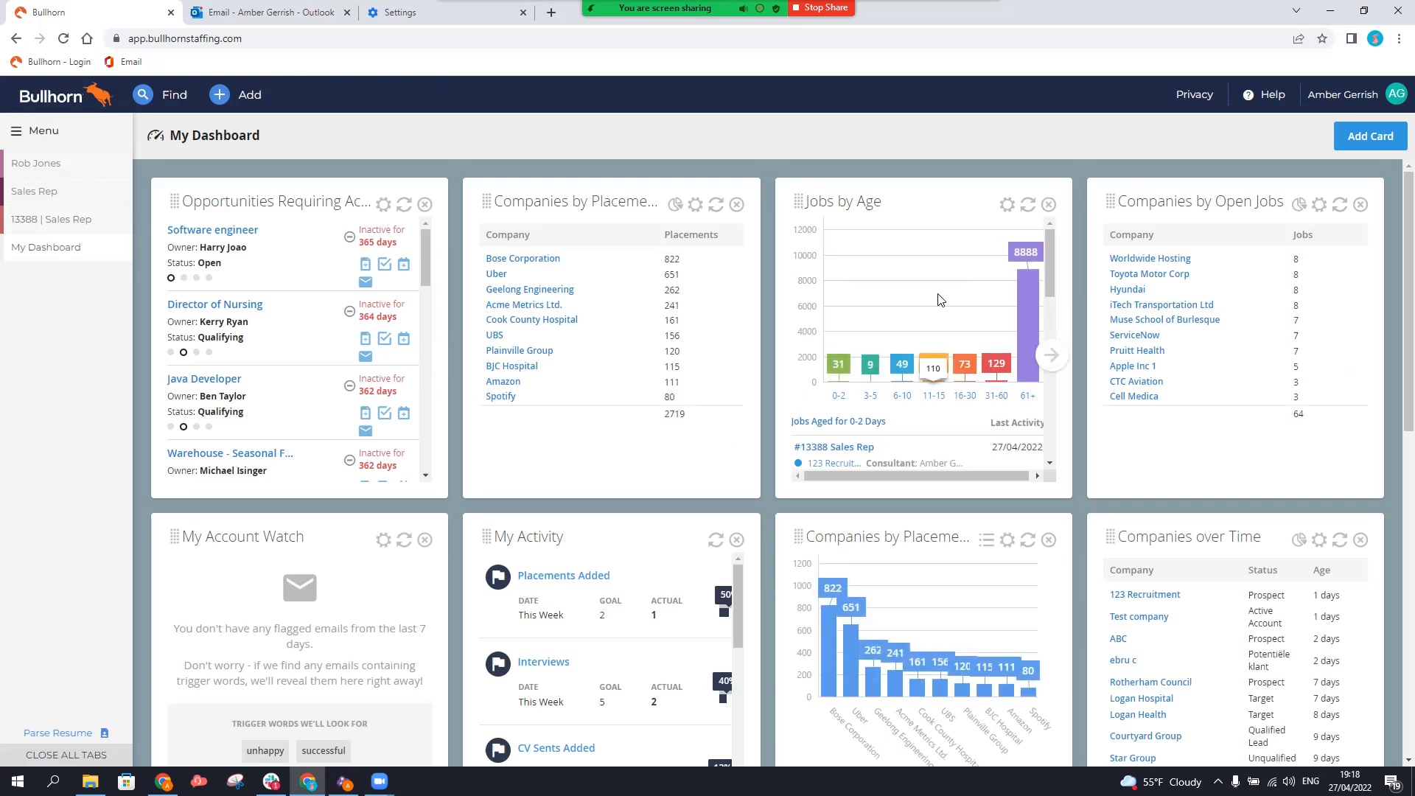
Check the dashboard's Leads cards for the converted lead, then go to the Leads list.
scroll(941, 300, down, 5)
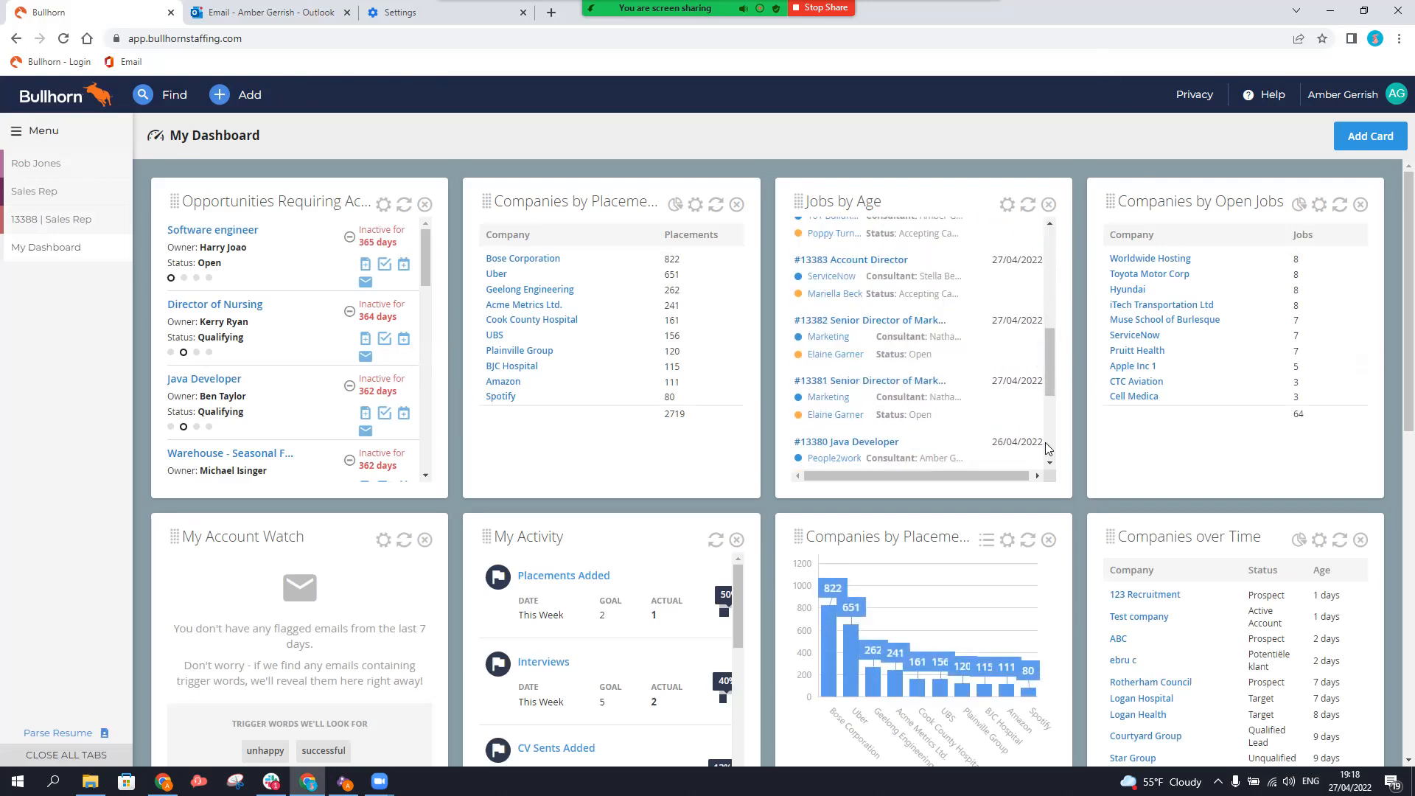
scroll(1142, 527, down, 4)
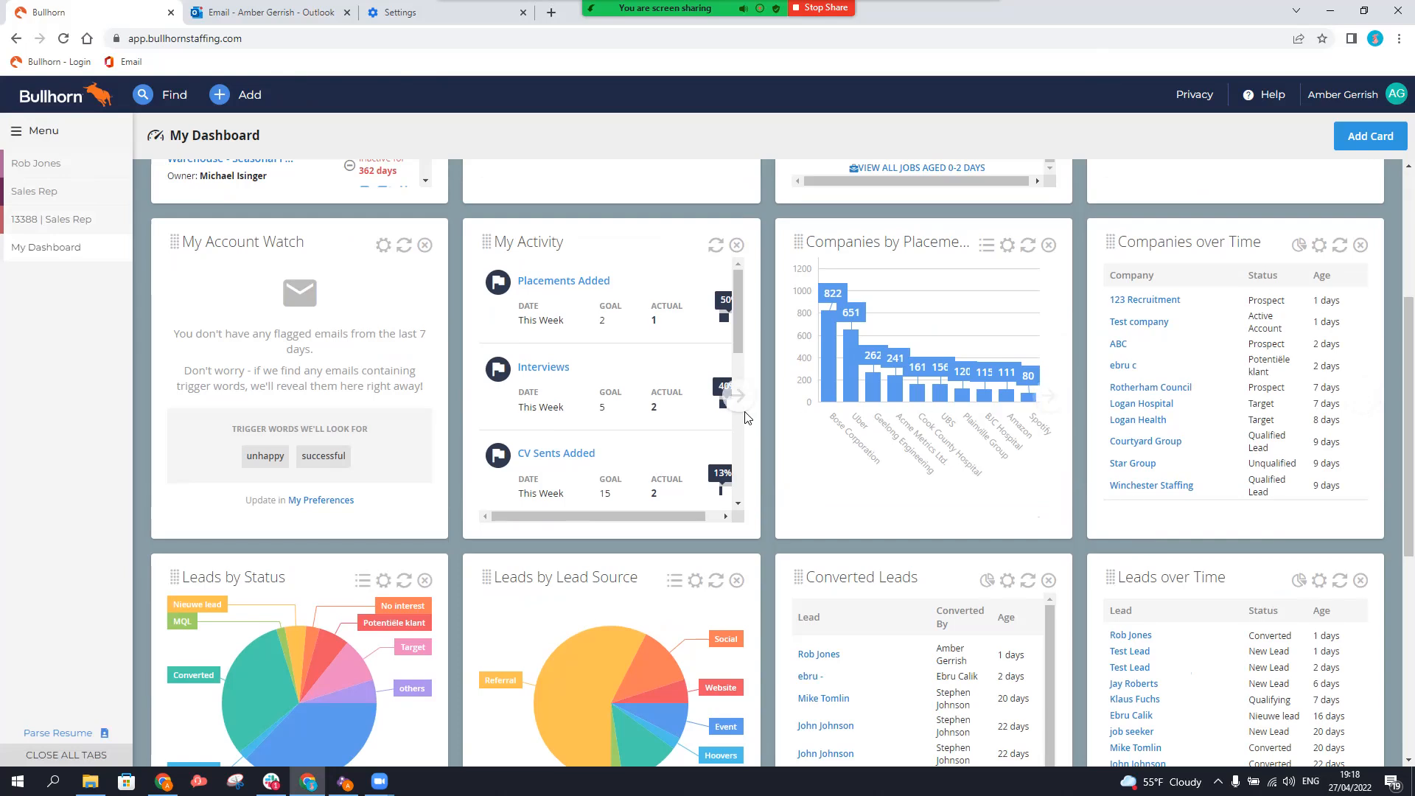
scroll(741, 410, down, 3)
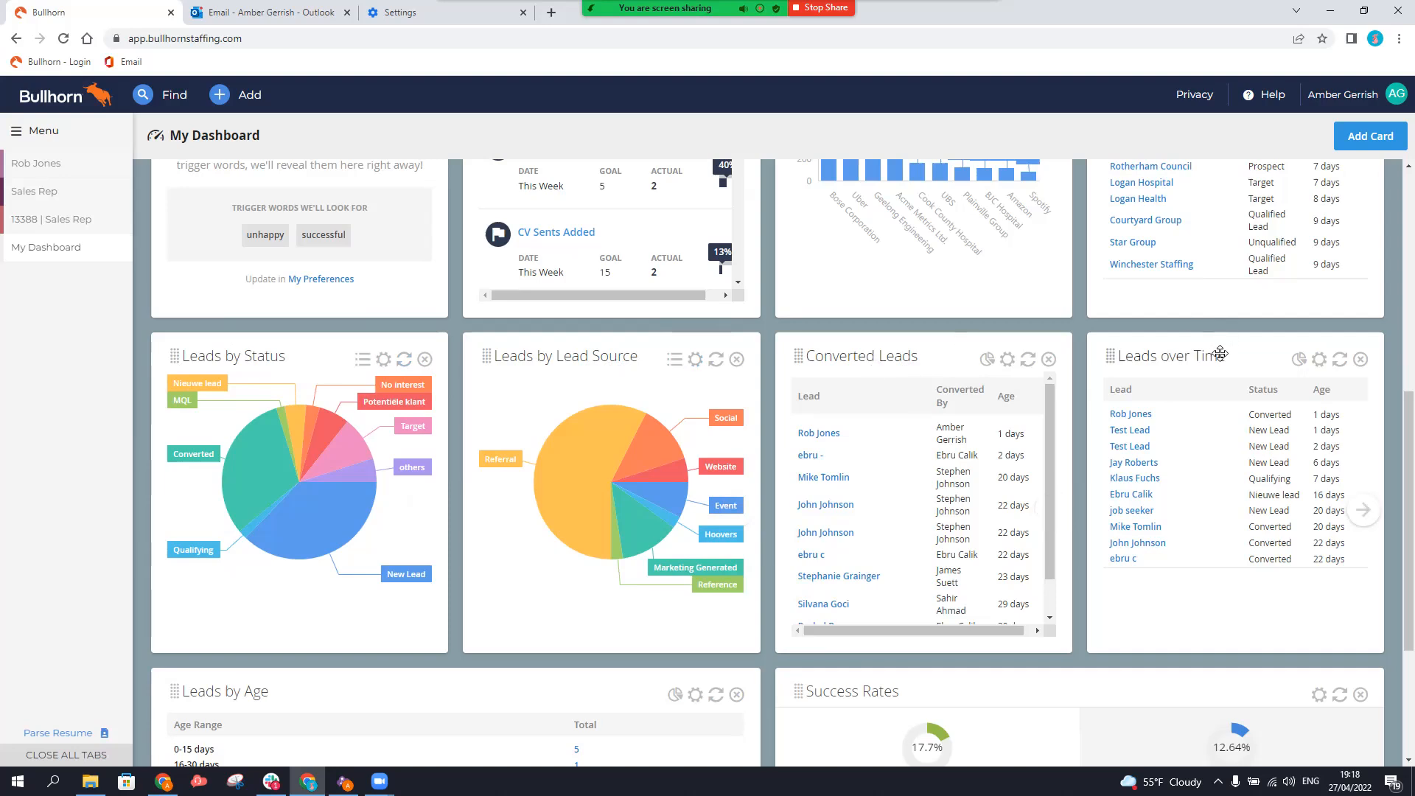
scroll(404, 728, down, 2)
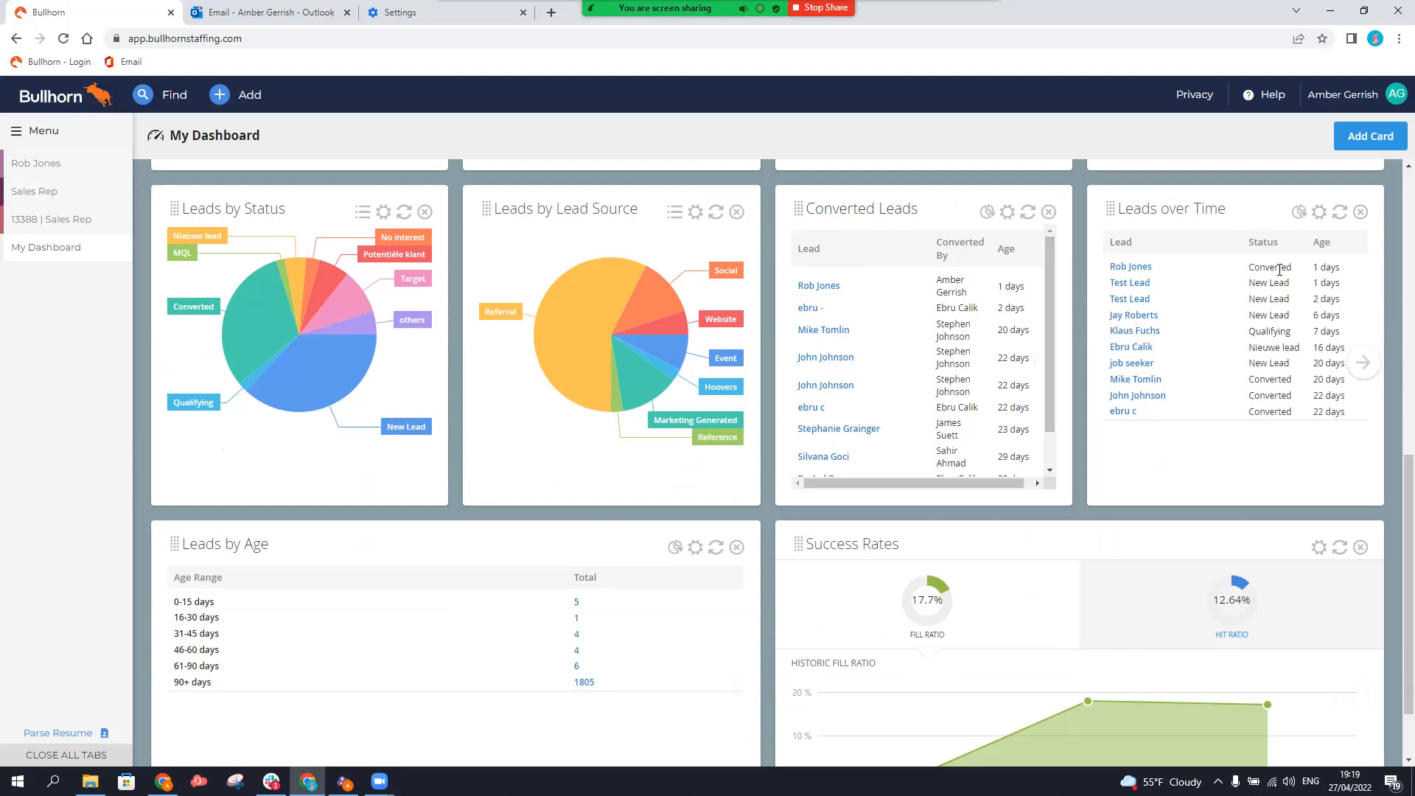
scroll(529, 590, down, 1)
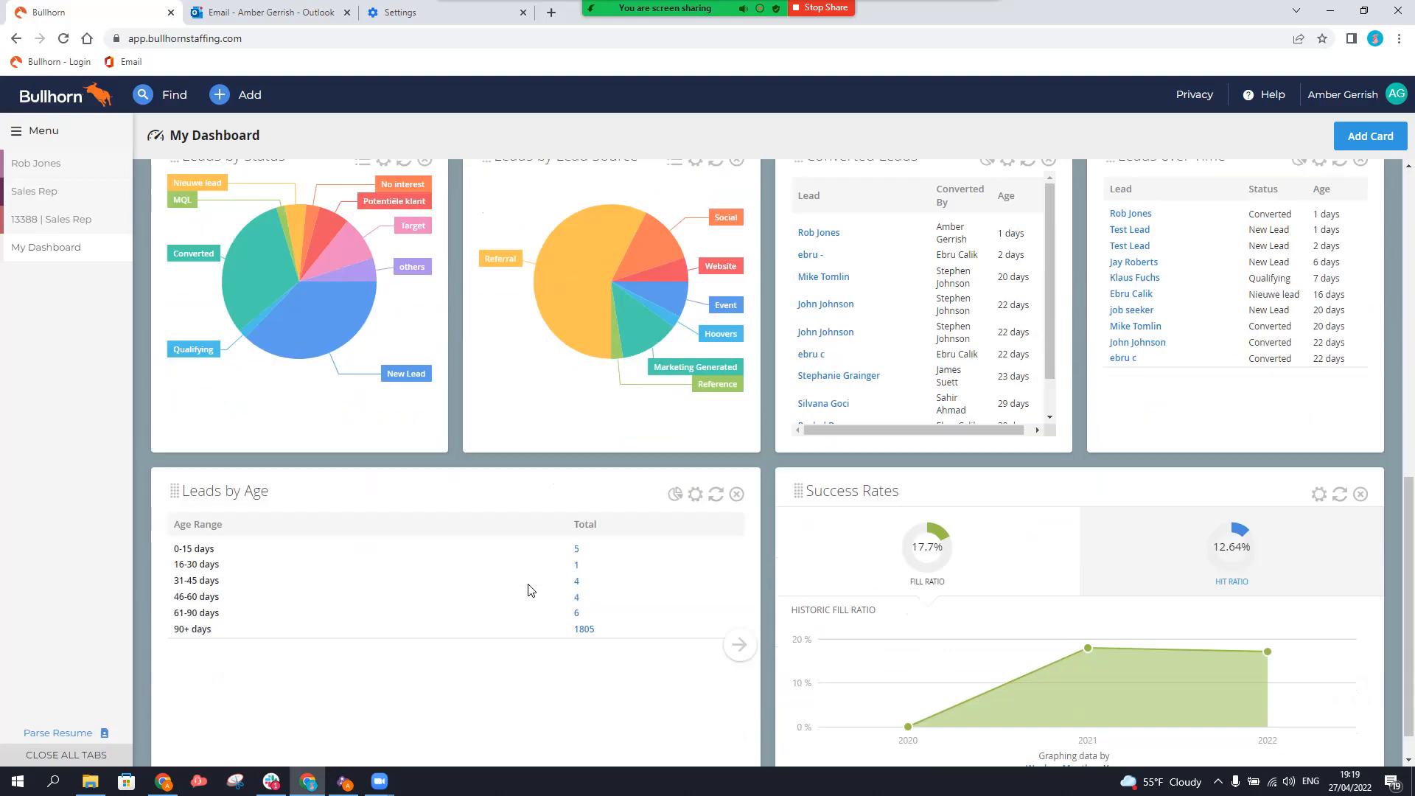
scroll(529, 590, down, 1)
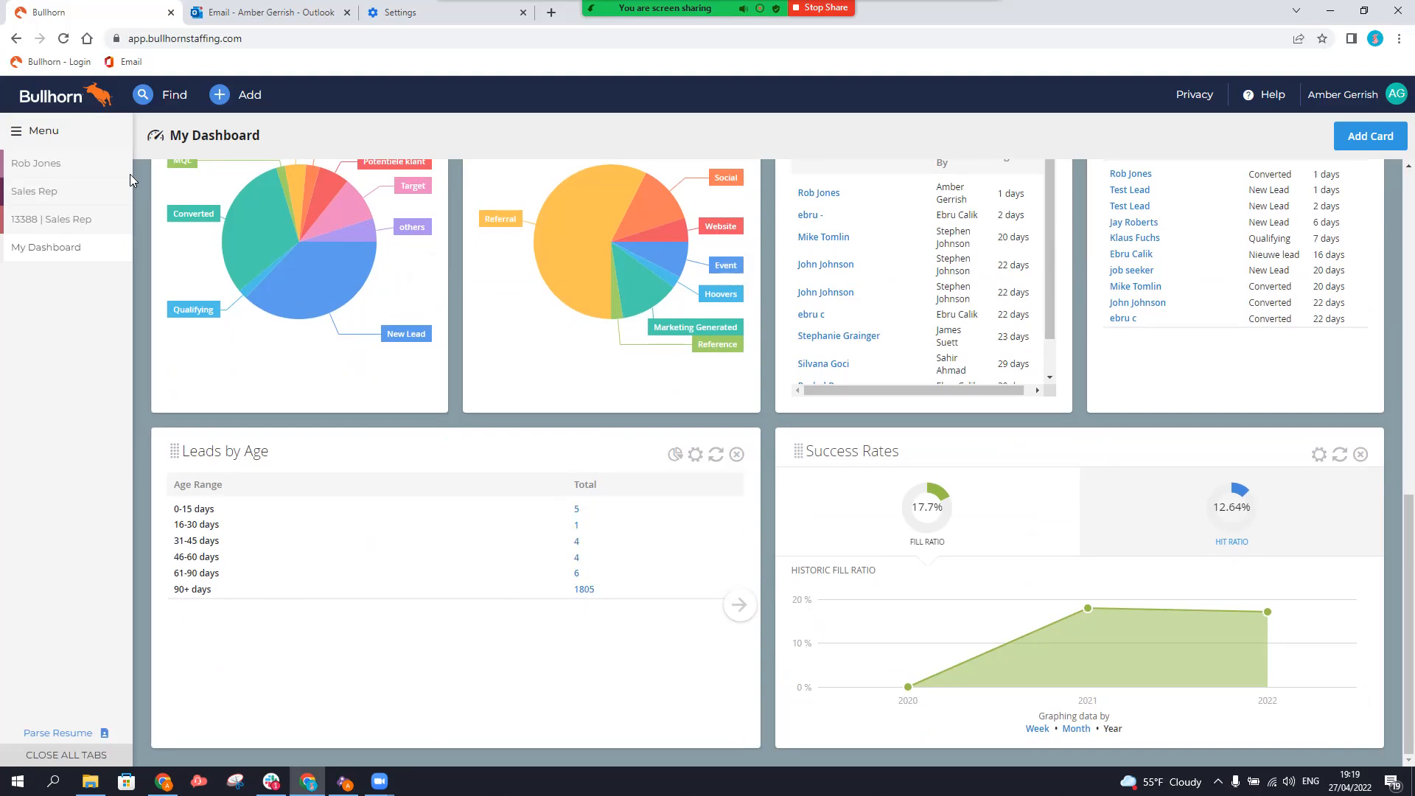
click(55, 132)
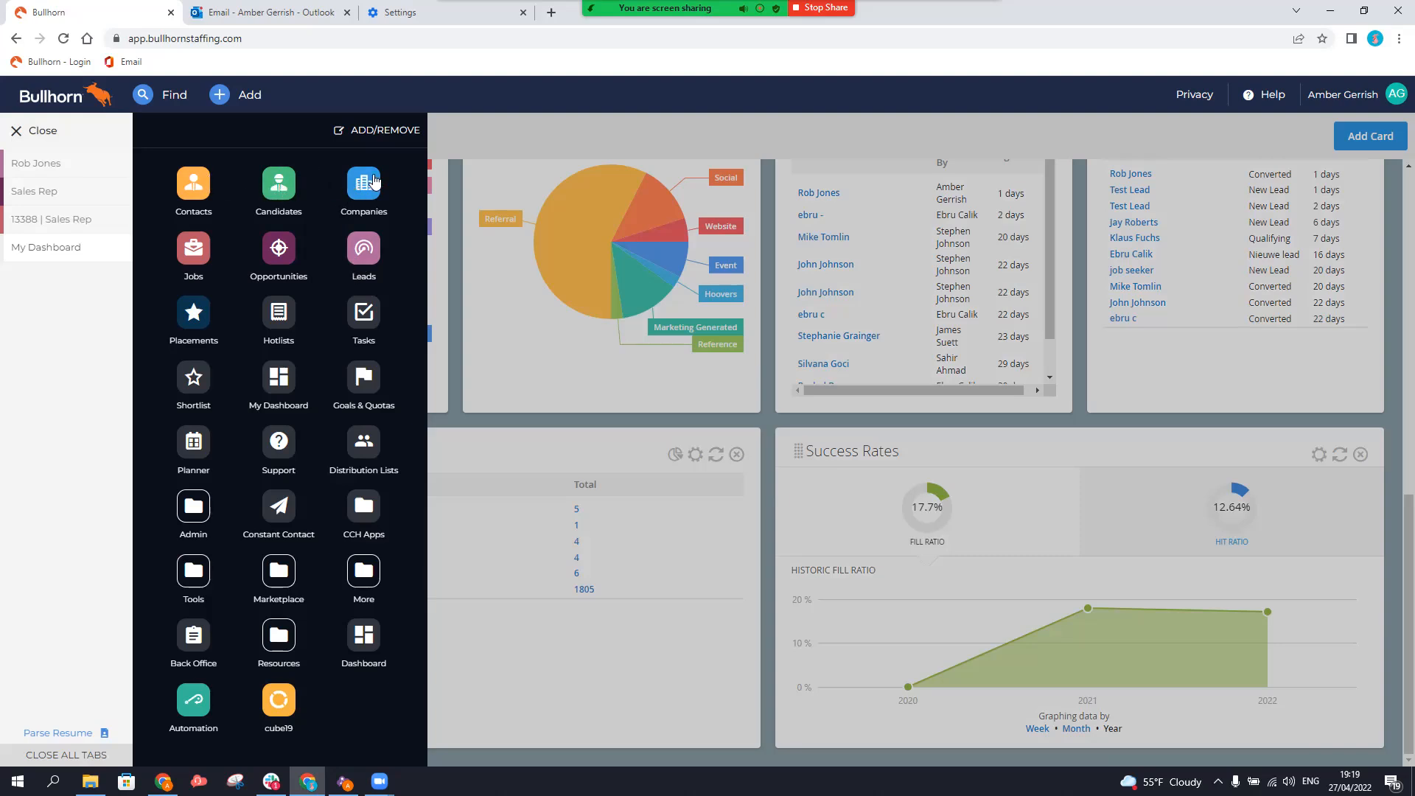
click(366, 255)
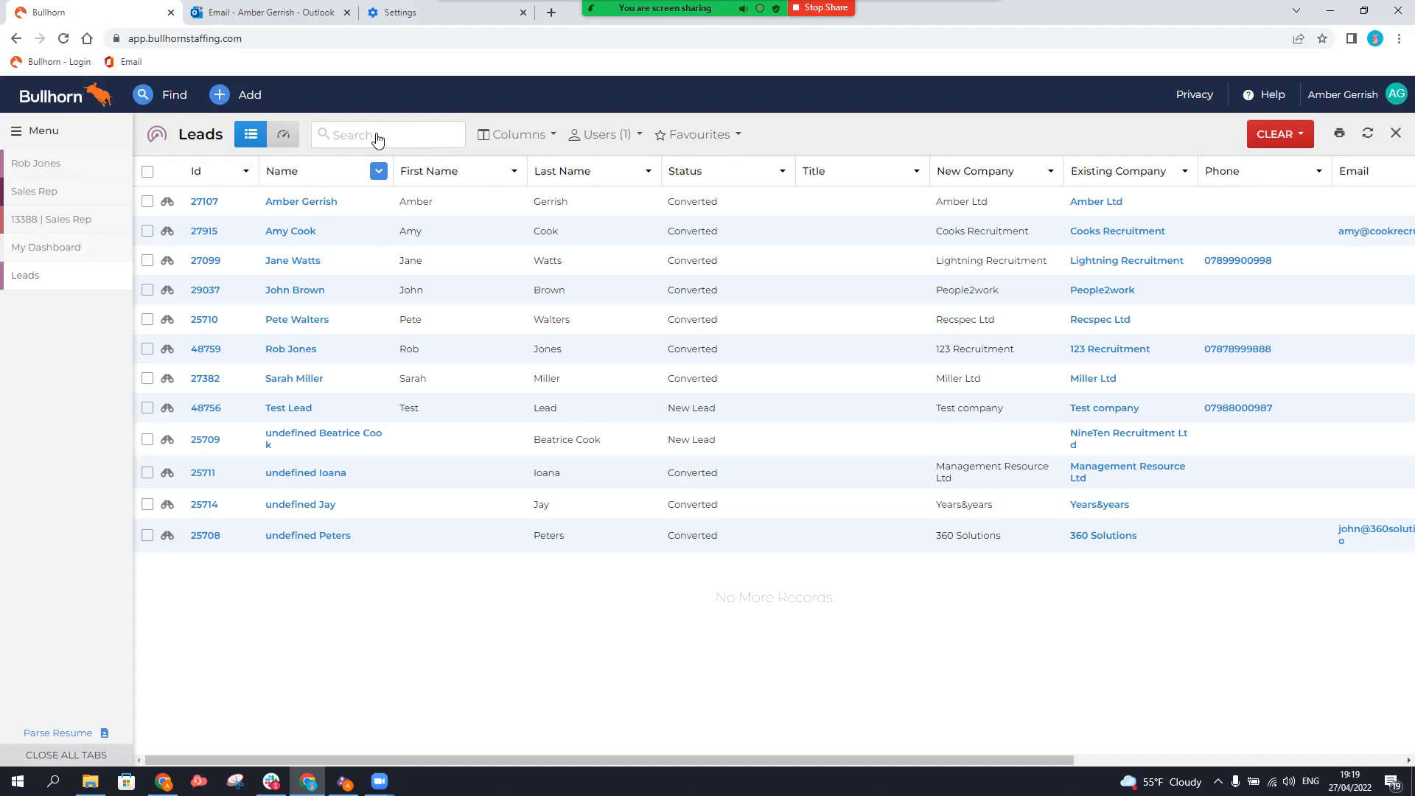
Filter the Leads list's Status column to show only New Lead entries.
click(731, 172)
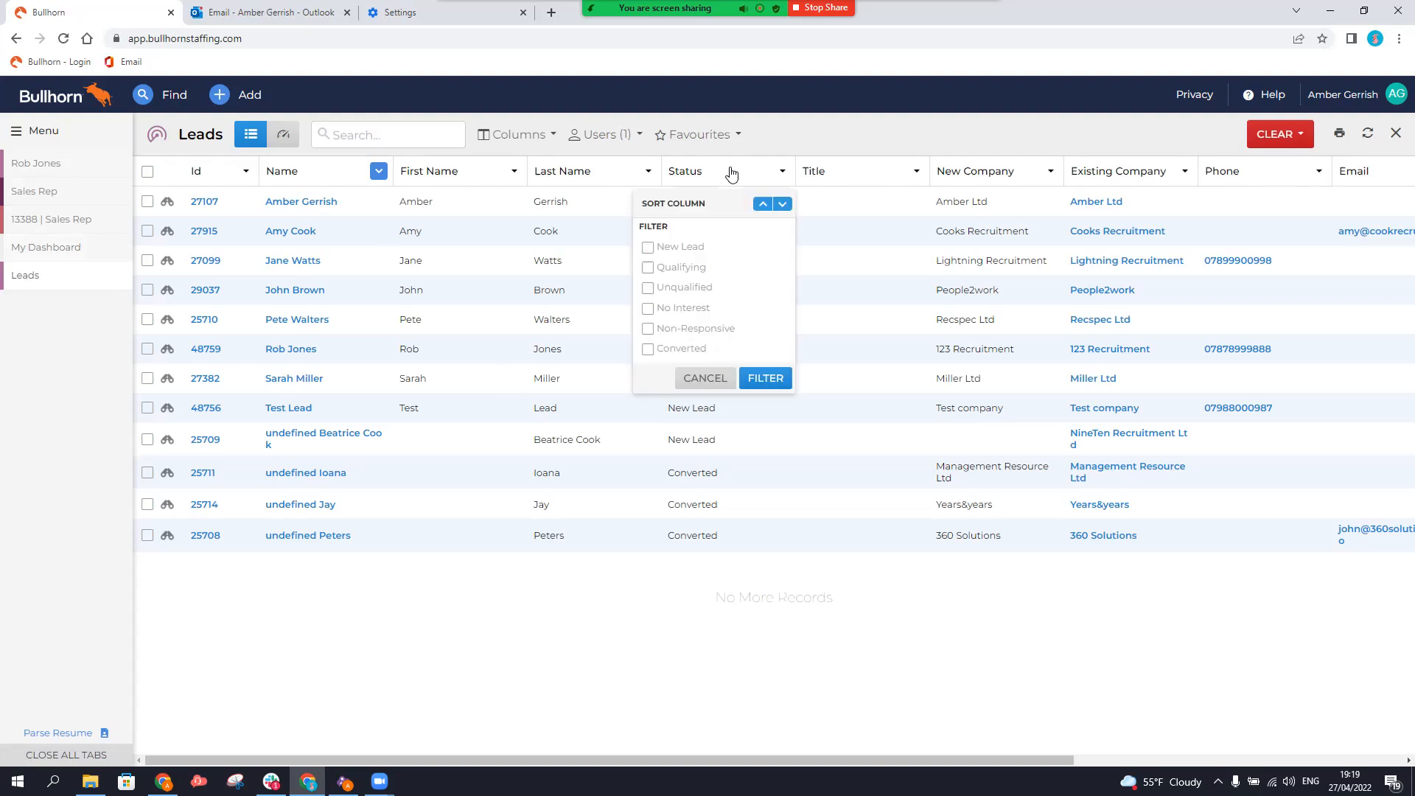
click(649, 248)
click(766, 379)
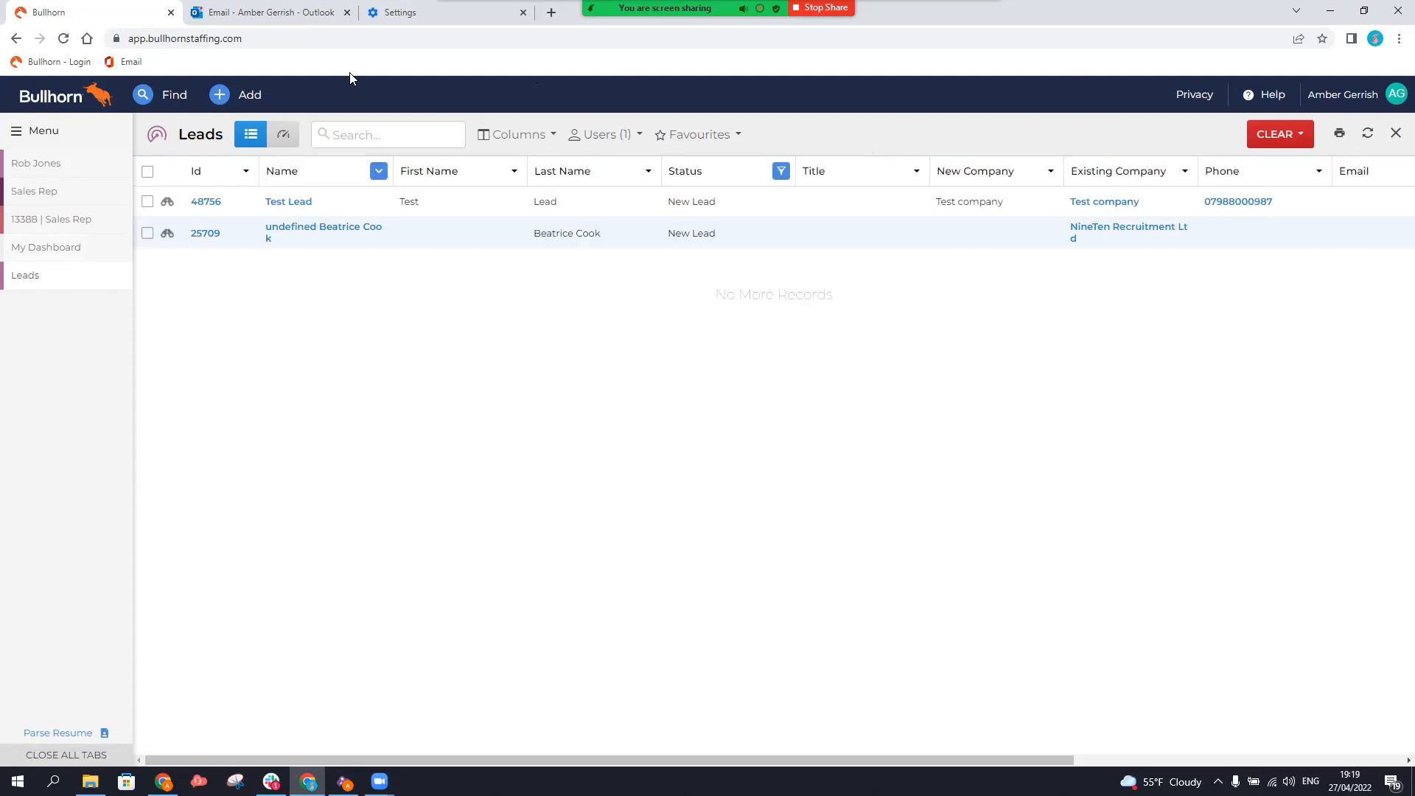